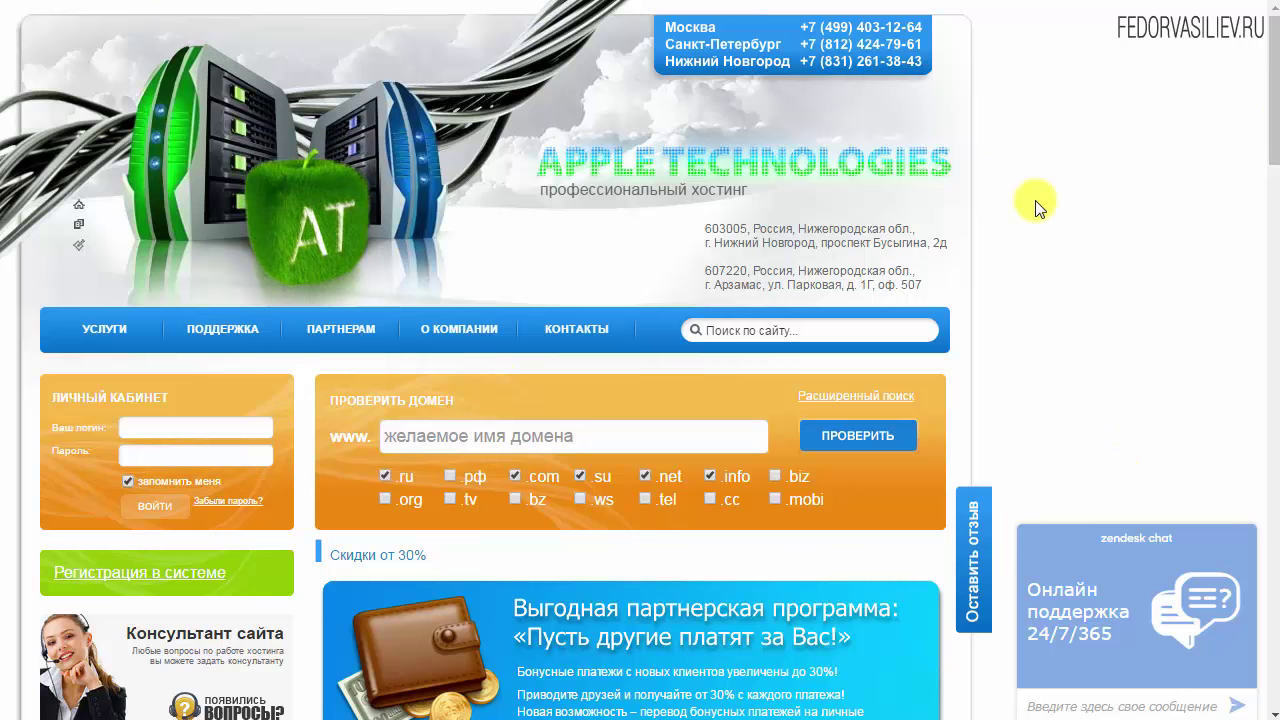
Examine the SSD and Яблочный хостинг tariff tables, including the Старт plan's price, disk space, and site and MySQL database limits
{"action": "scroll", "coordinate": [1200, 150], "scroll_direction": "down", "scroll_amount": 3}
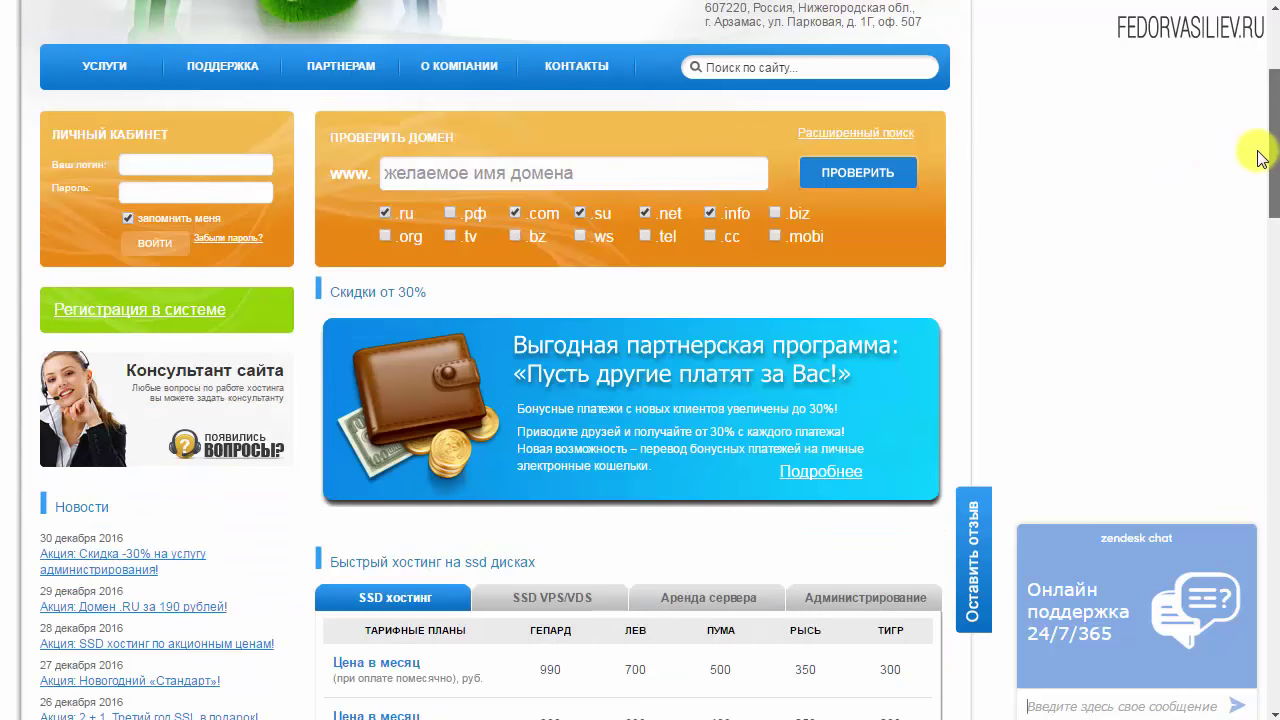
{"action": "left_click_drag", "start_coordinate": [1258, 152], "coordinate": [1258, 248]}
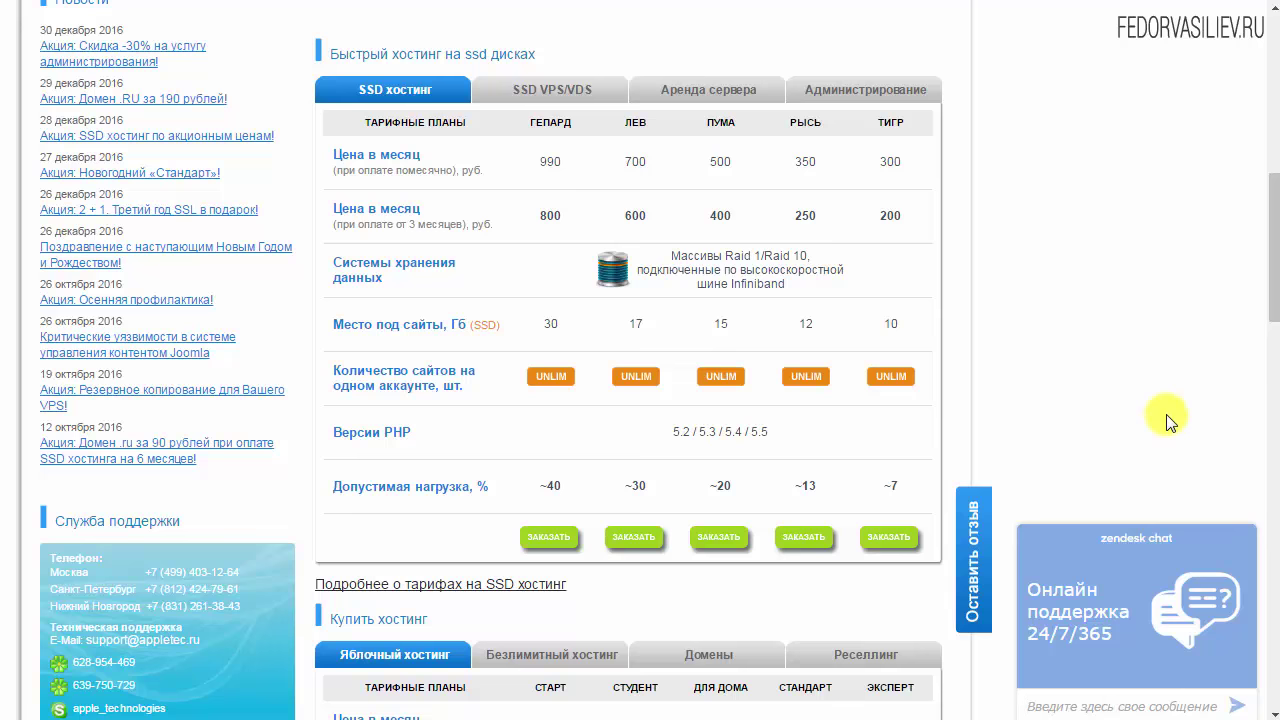
{"action": "left_click_drag", "start_coordinate": [467, 611], "coordinate": [361, 619]}
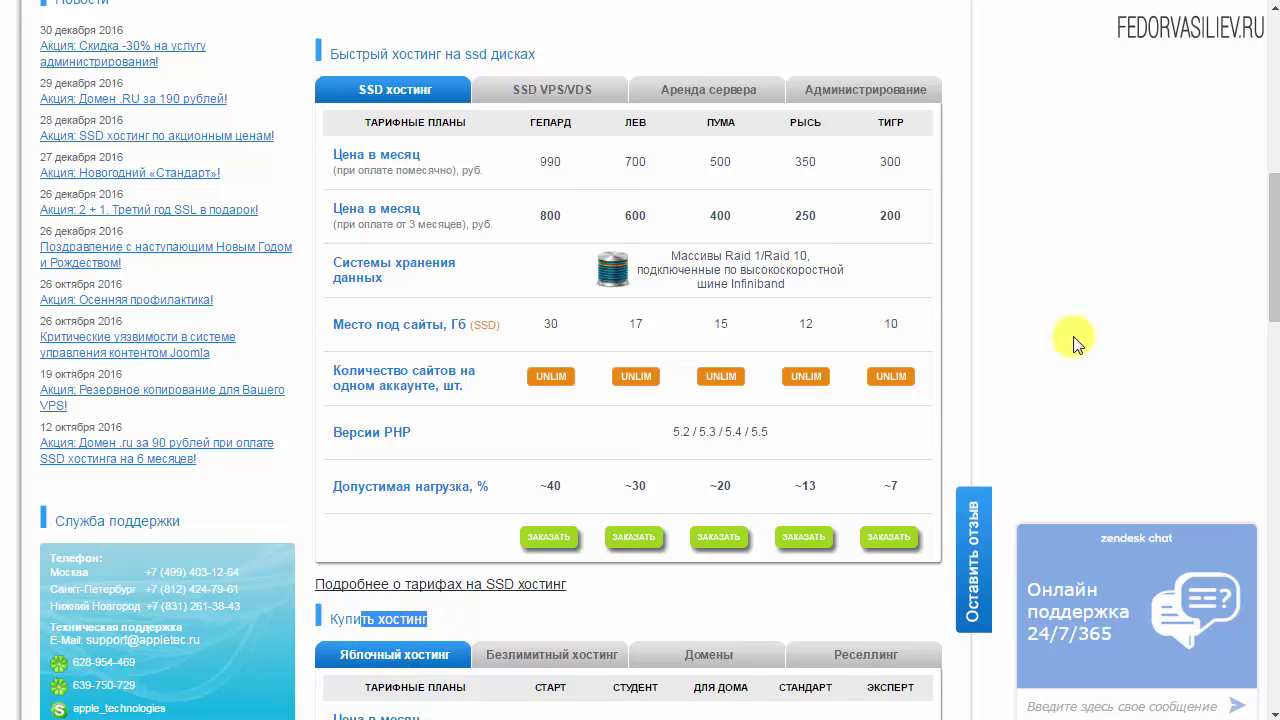
{"action": "left_click_drag", "start_coordinate": [1272, 268], "coordinate": [1276, 420]}
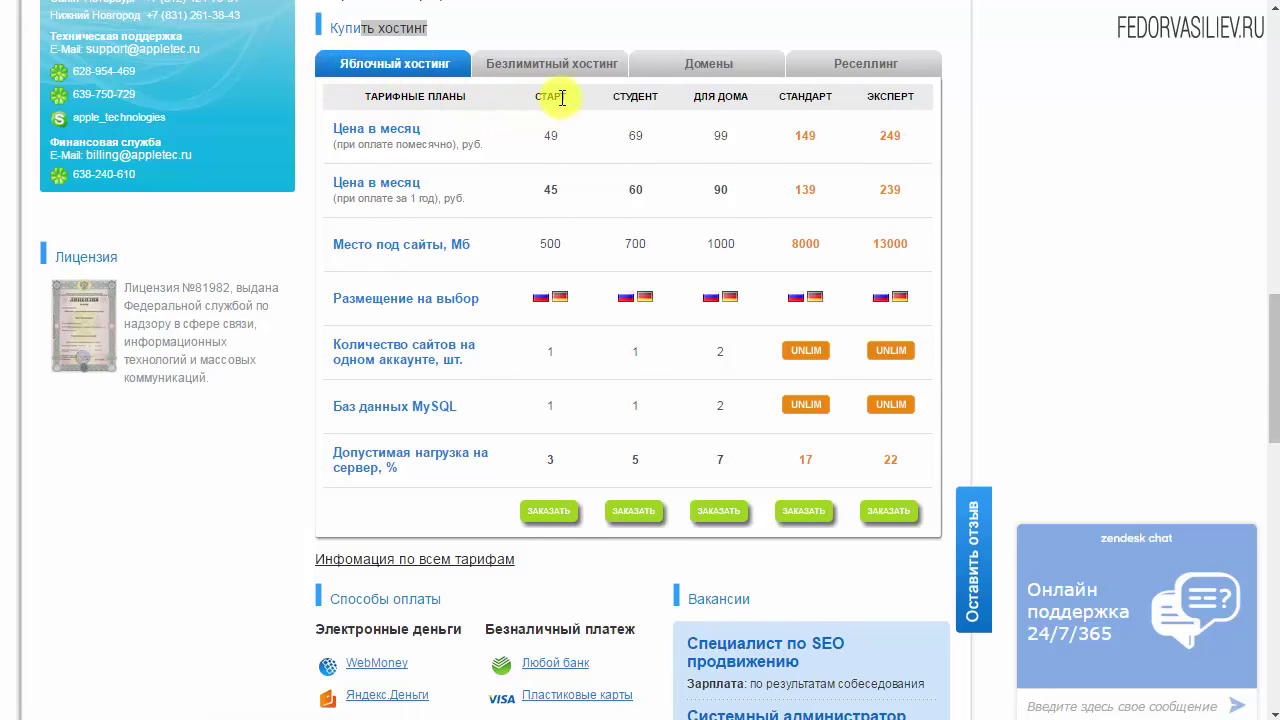
{"action": "left_click_drag", "start_coordinate": [562, 97], "coordinate": [550, 96]}
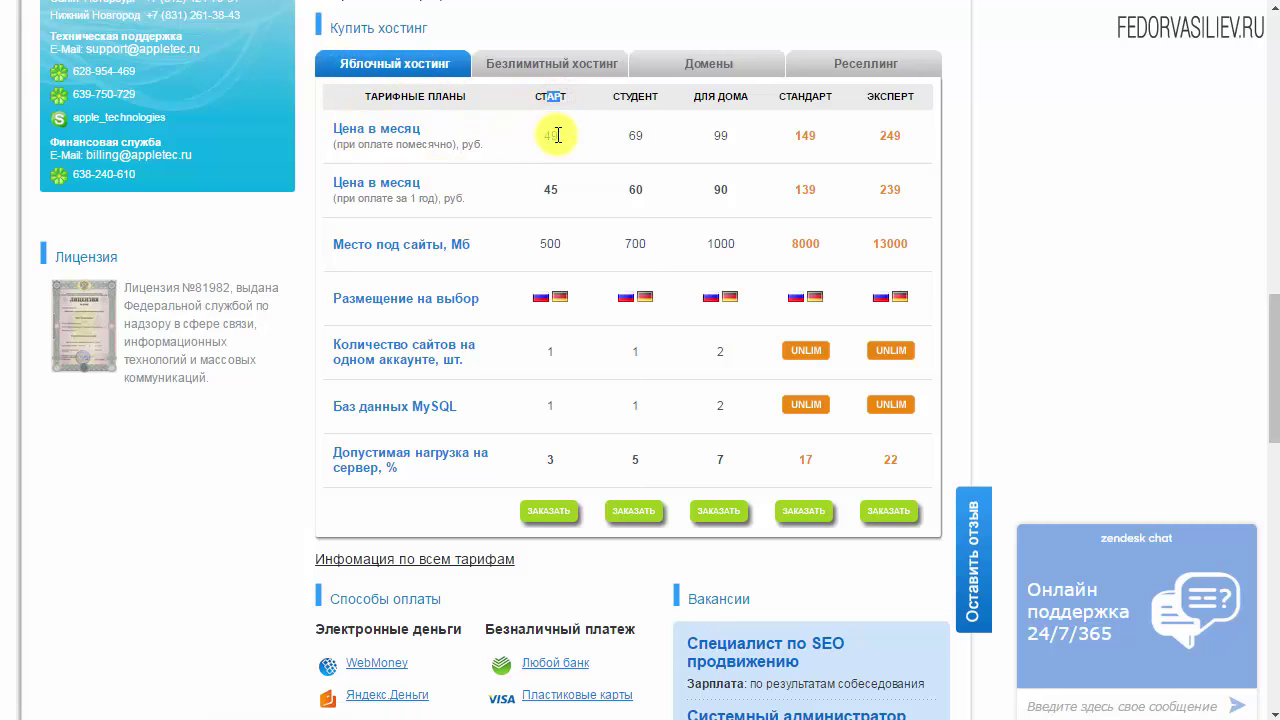
{"action": "left_click", "coordinate": [557, 135]}
{"action": "left_click", "coordinate": [551, 249]}
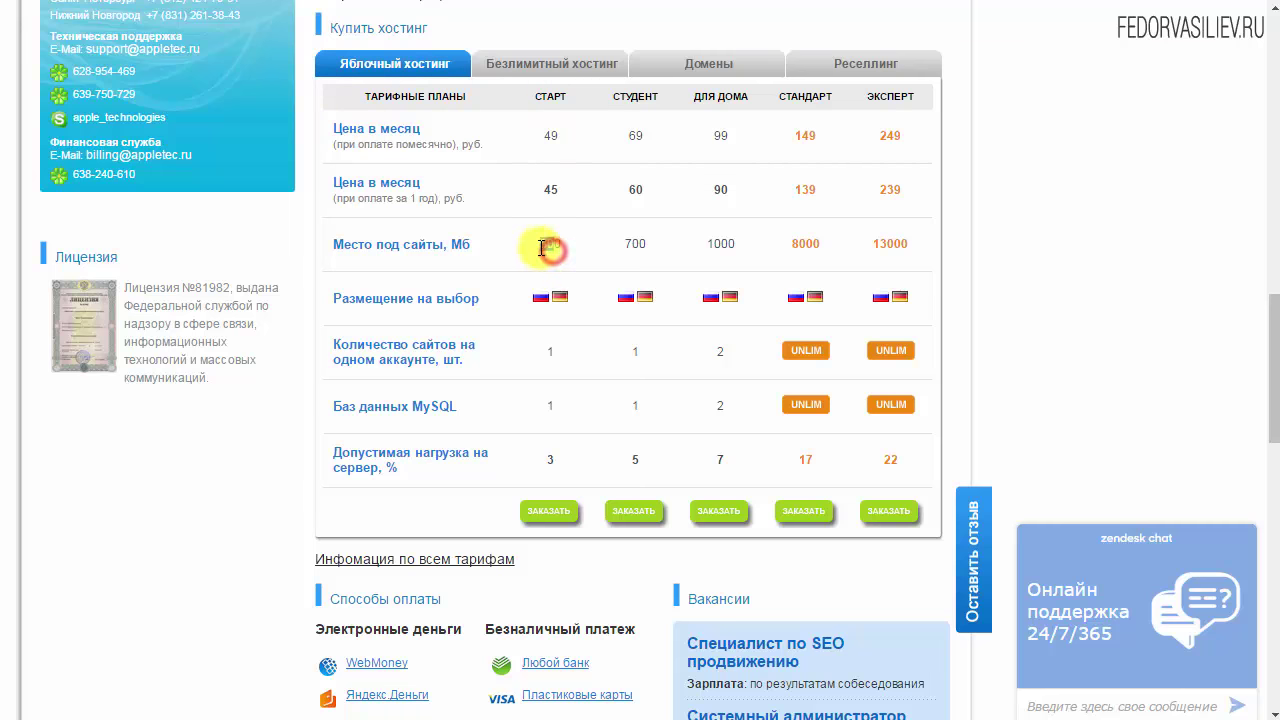
{"action": "left_click", "coordinate": [555, 246]}
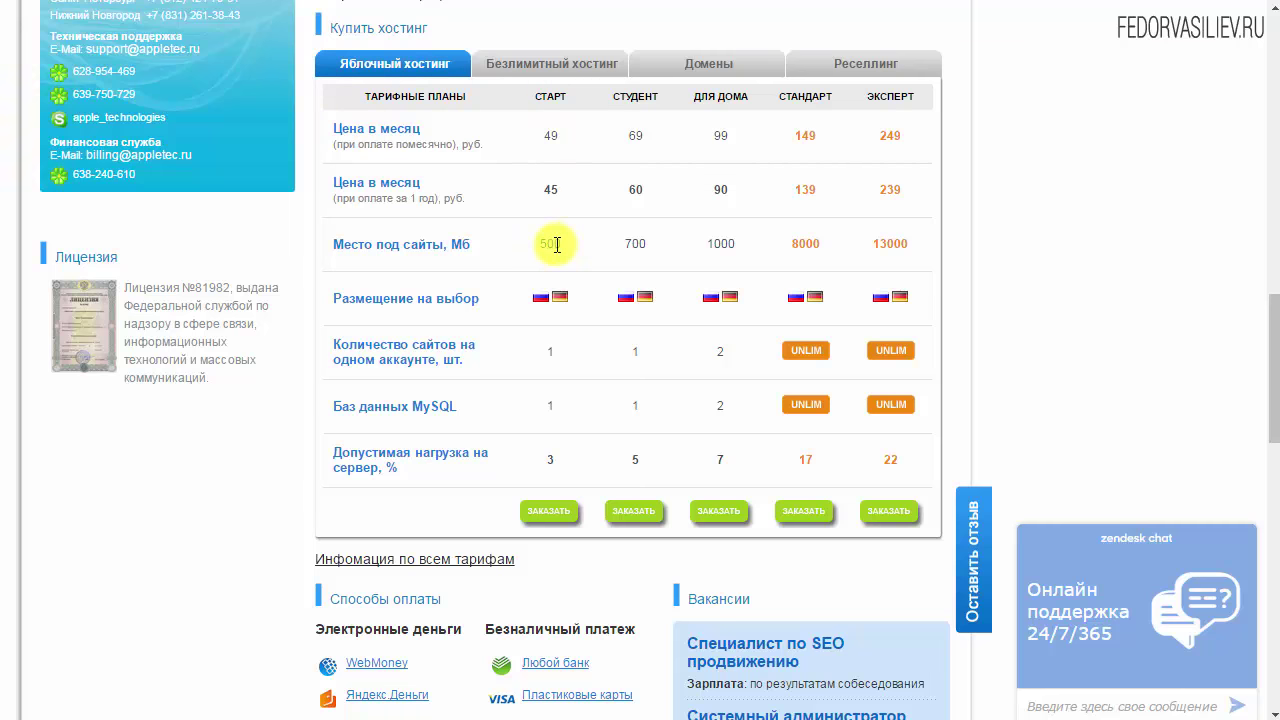
{"action": "left_click", "coordinate": [551, 355]}
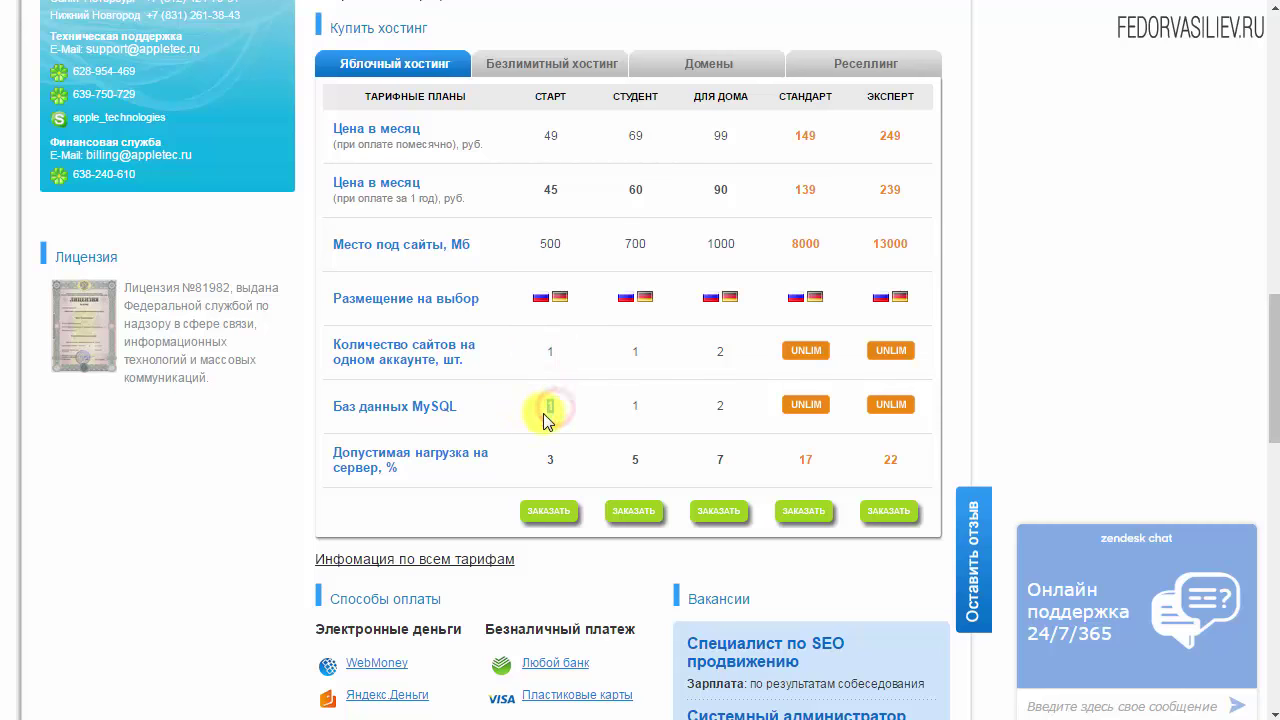
{"action": "left_click", "coordinate": [544, 400]}
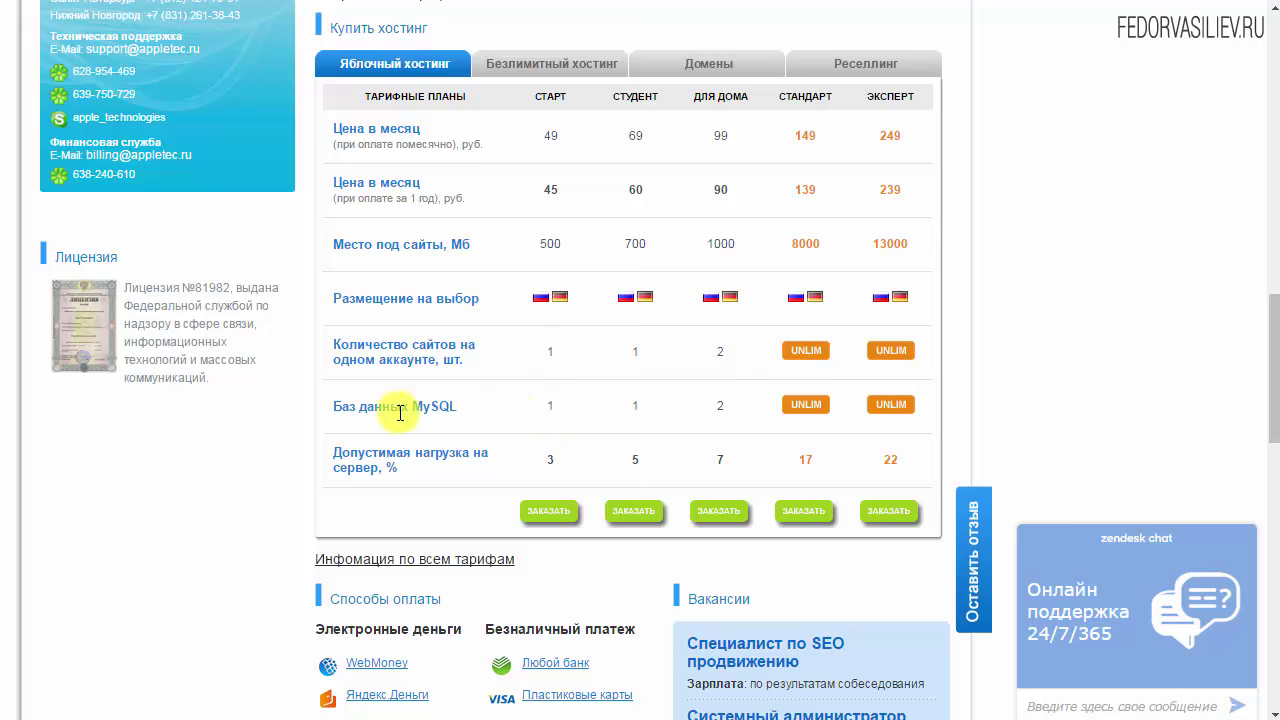
Order the Старт plan and submit the completed registration form, saving the account password in the browser
{"action": "left_click", "coordinate": [549, 514]}
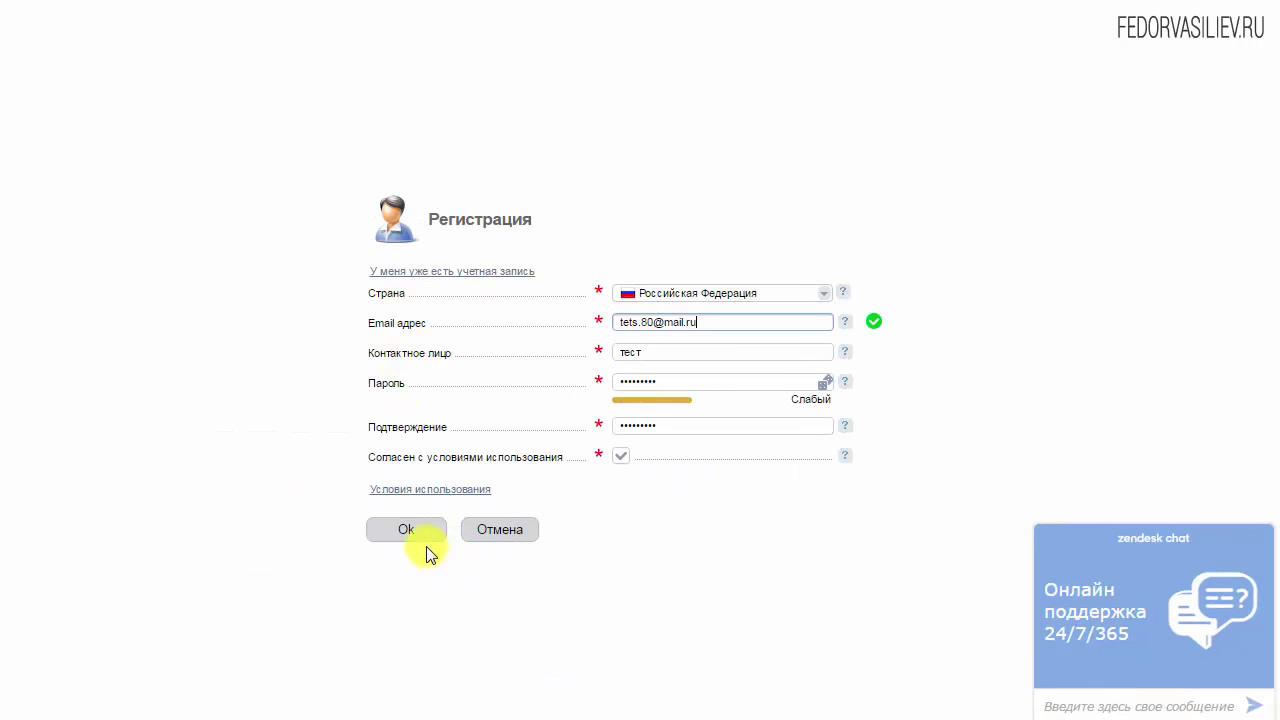
{"action": "left_click", "coordinate": [410, 529]}
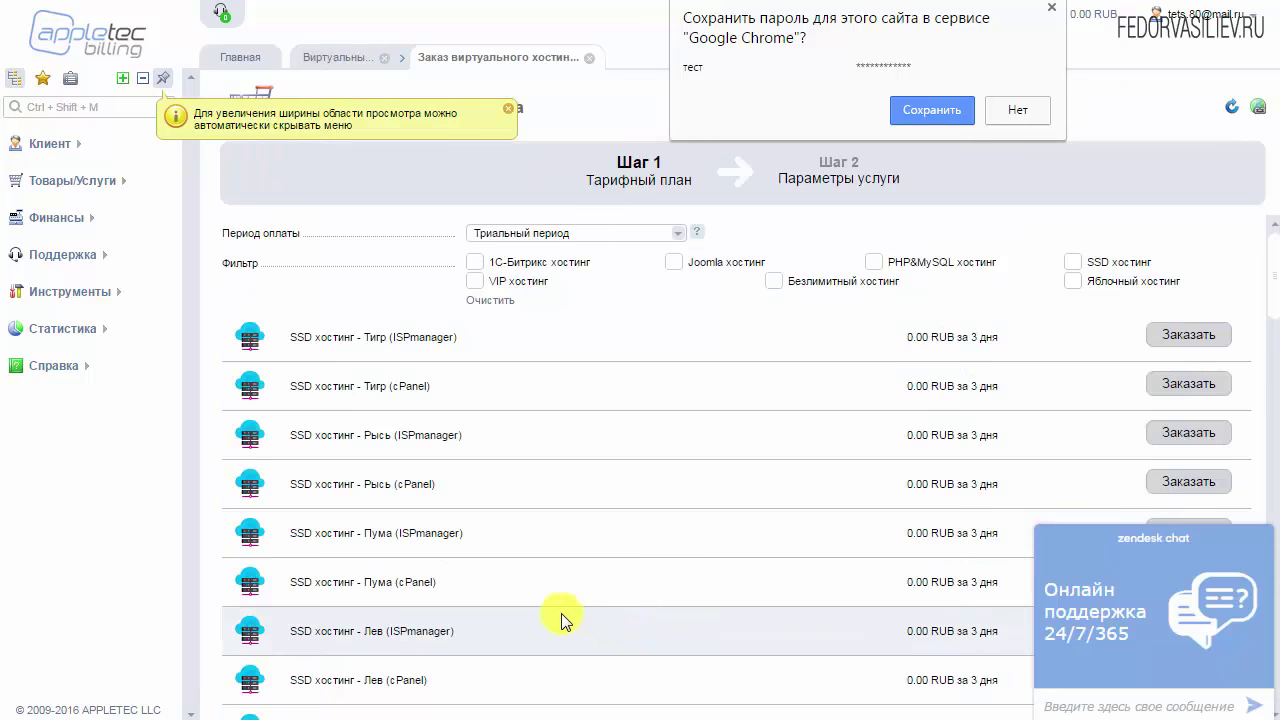
{"action": "left_click", "coordinate": [925, 110]}
Filter the hosting plans by Яблочный хостинг, keep the Триальный период payment period, and order the Стандарт (cPanel) plan
{"action": "left_click", "coordinate": [1072, 281]}
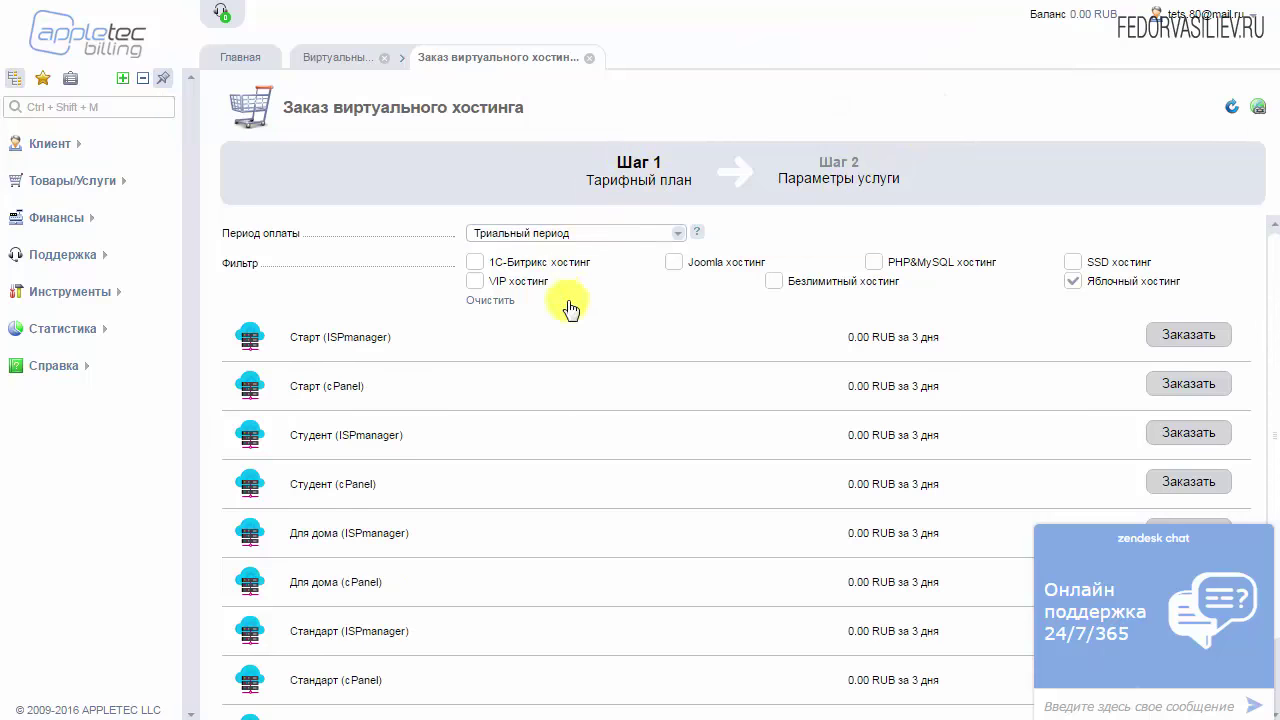
{"action": "left_click", "coordinate": [523, 234]}
{"action": "left_click", "coordinate": [520, 240]}
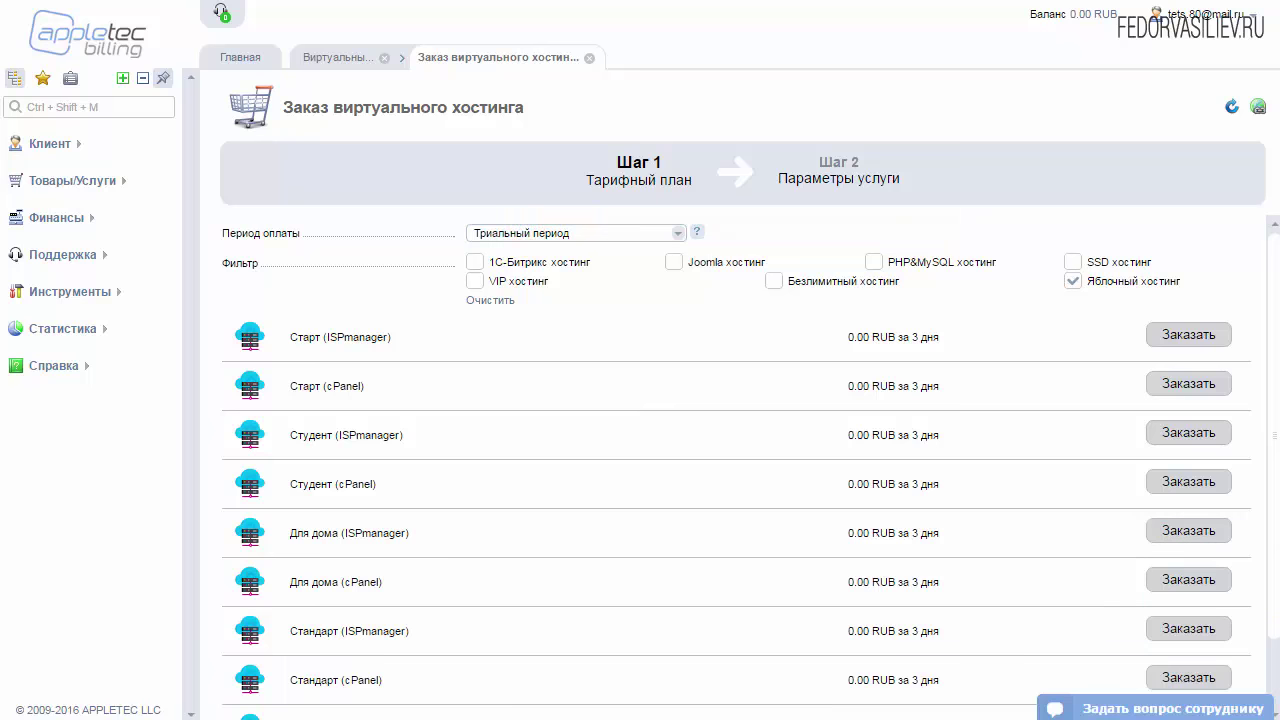
{"action": "scroll", "coordinate": [1265, 390], "scroll_direction": "down", "scroll_amount": 2}
{"action": "scroll", "coordinate": [1265, 390], "scroll_direction": "up", "scroll_amount": 2}
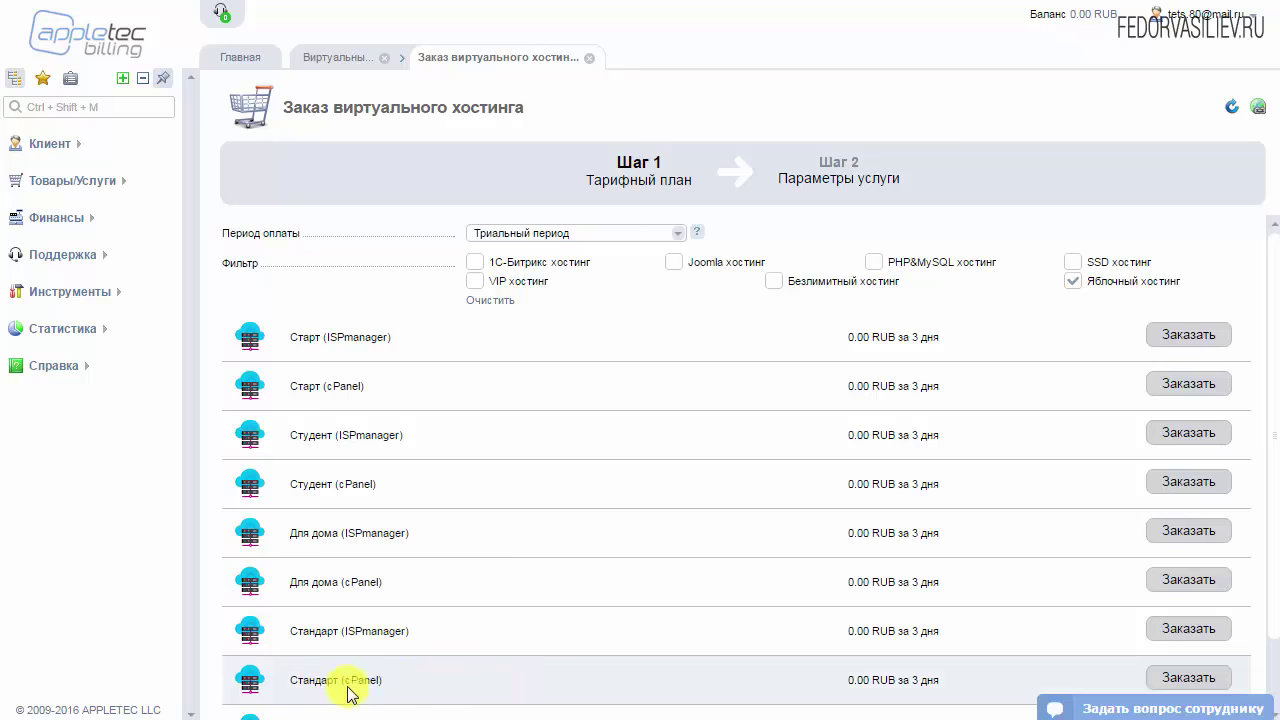
{"action": "left_click", "coordinate": [1173, 680]}
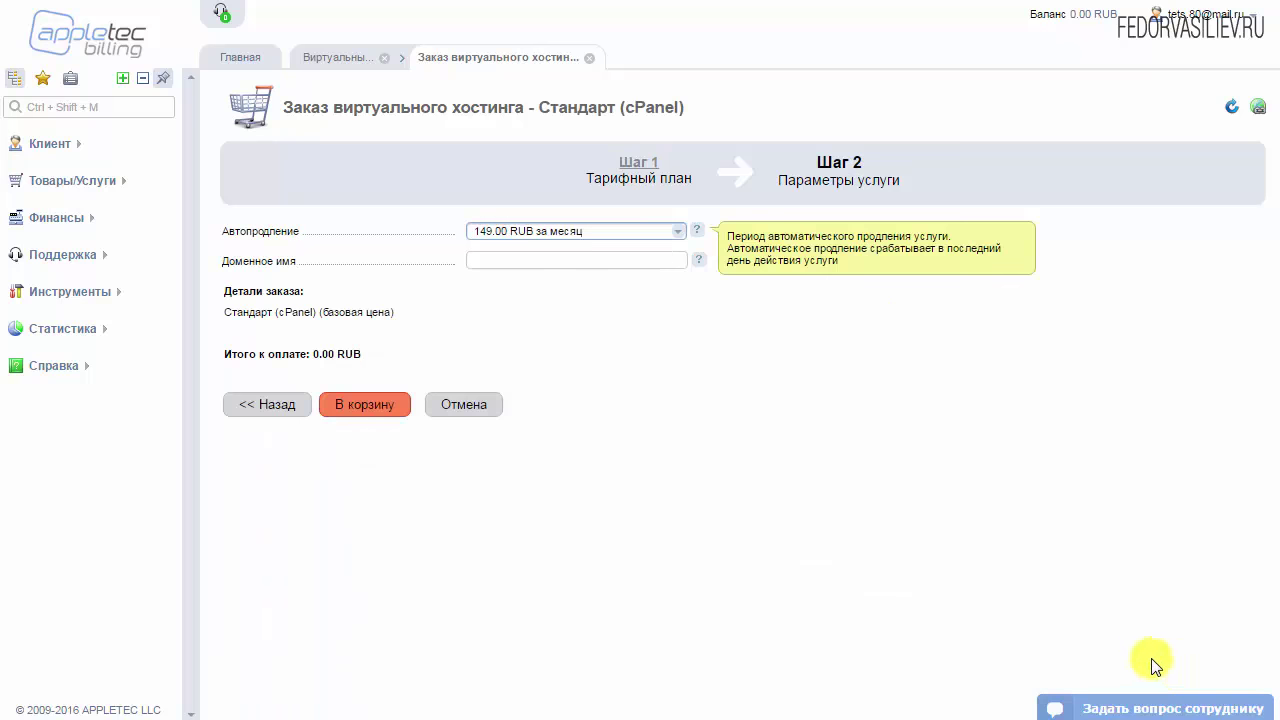
Set the hosting order's auto-renewal (Автопродление) to Отключено and leave the domain name empty
{"action": "left_click", "coordinate": [517, 232]}
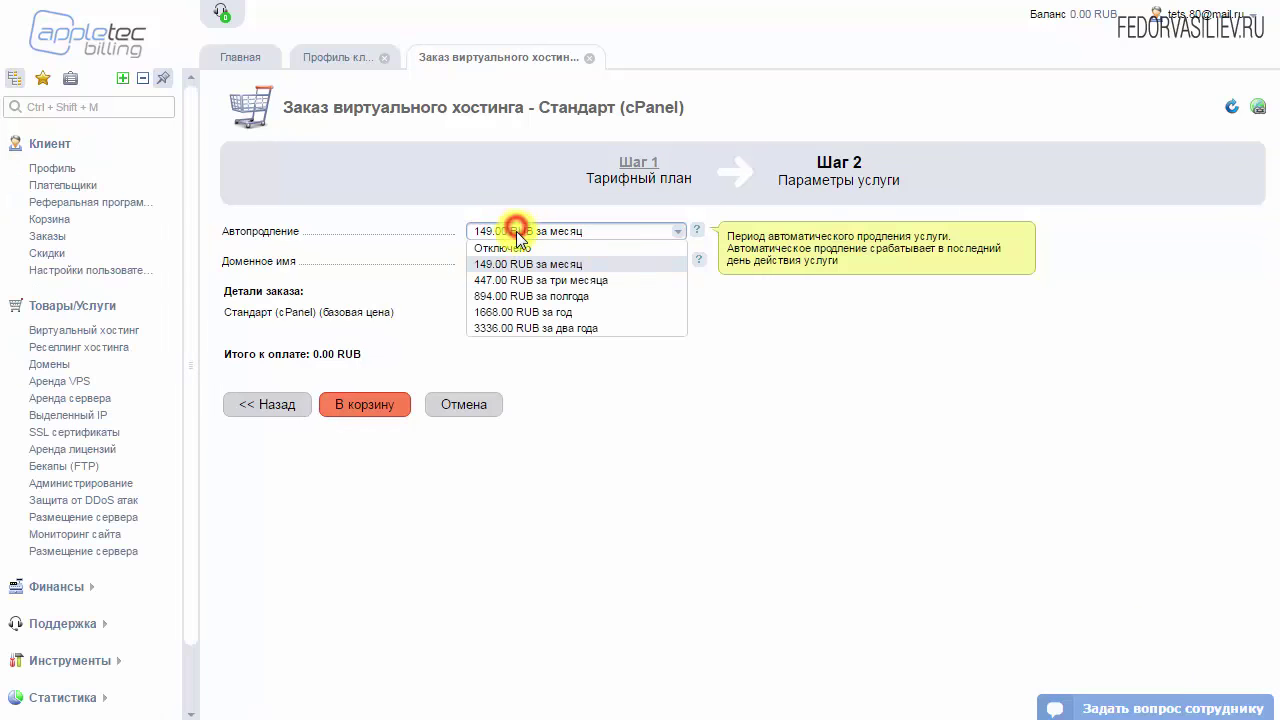
{"action": "left_click", "coordinate": [512, 248]}
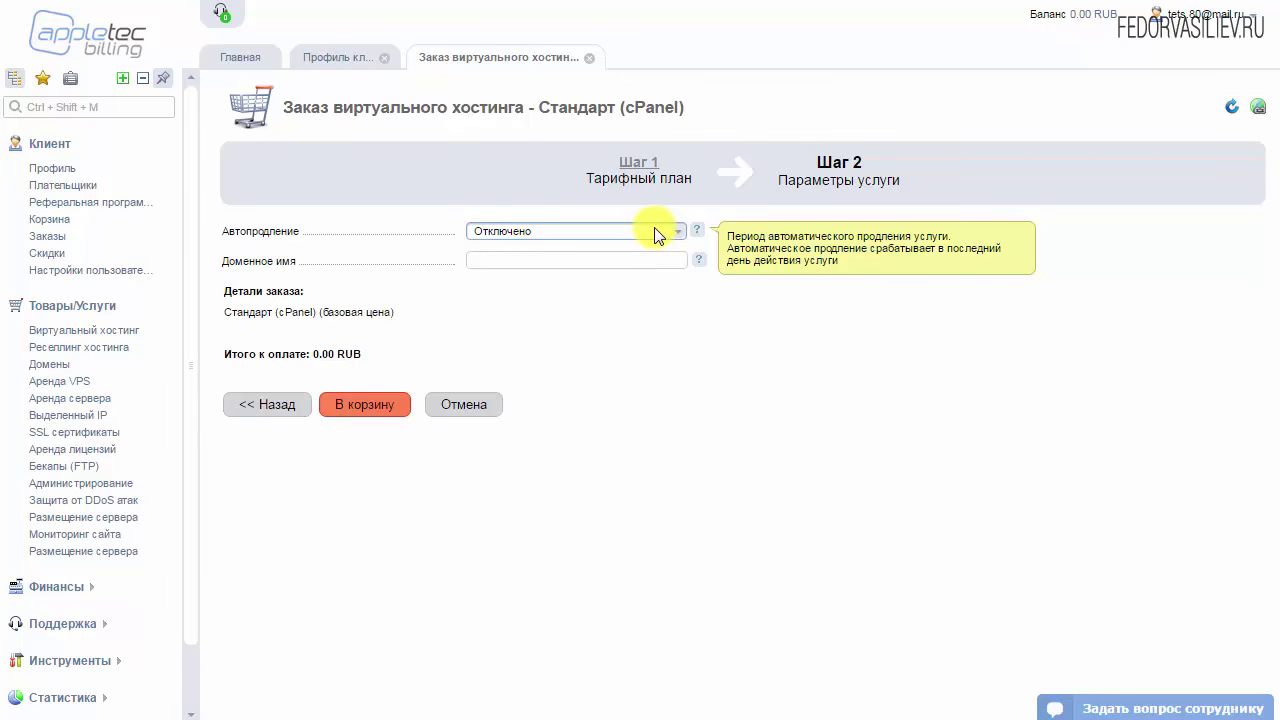
{"action": "left_click", "coordinate": [505, 260]}
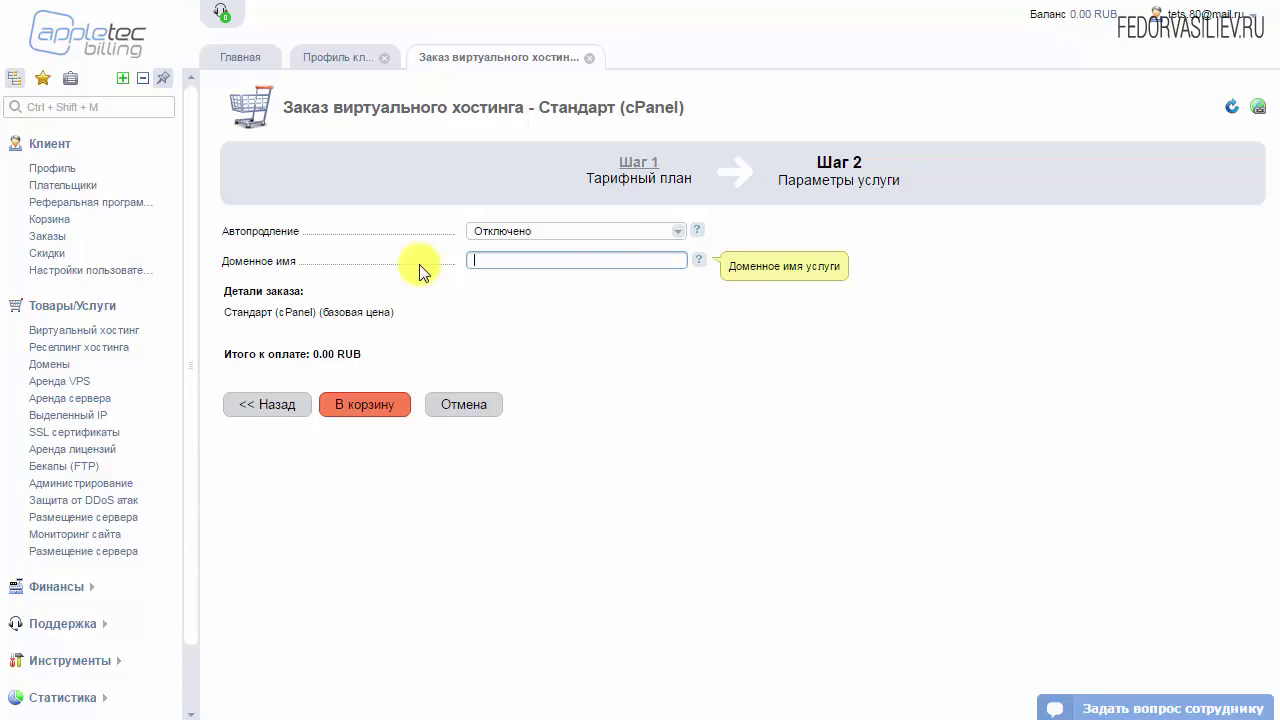
Check the order total, then add the Стандарт (cPanel) hosting to the cart and complete the order
{"action": "left_click_drag", "start_coordinate": [224, 354], "coordinate": [363, 357]}
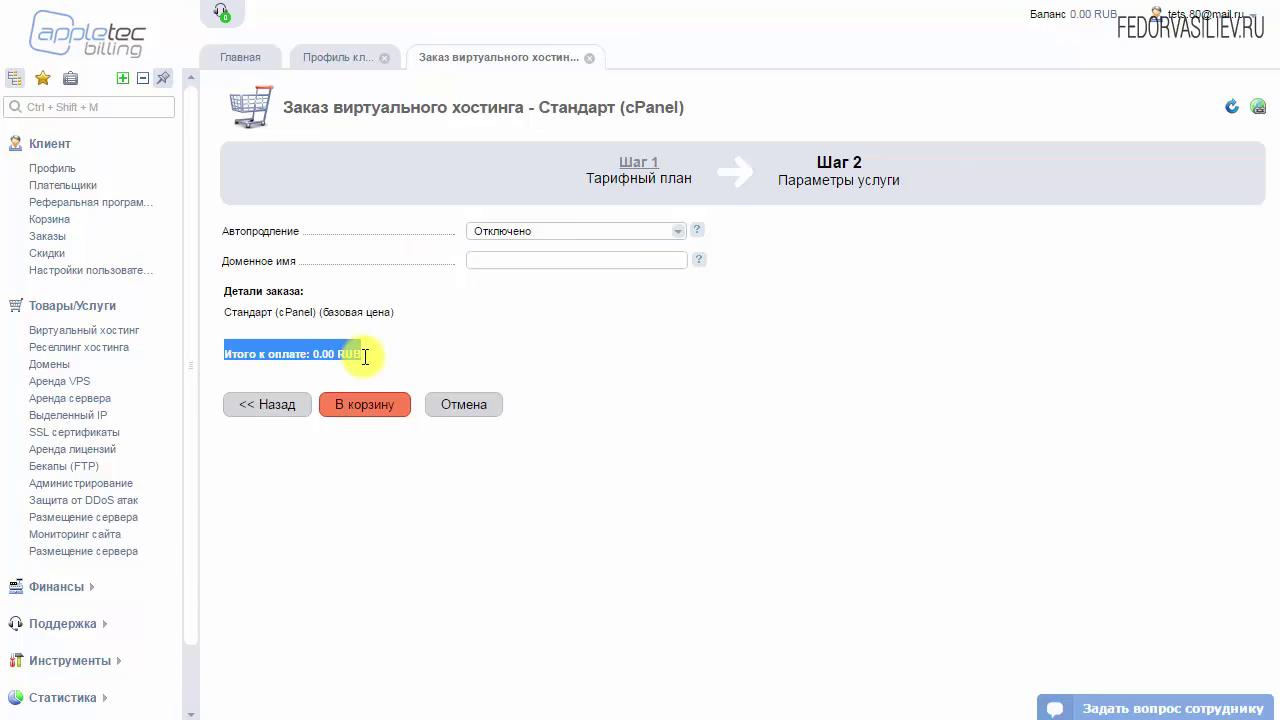
{"action": "left_click", "coordinate": [325, 351]}
{"action": "left_click", "coordinate": [377, 408]}
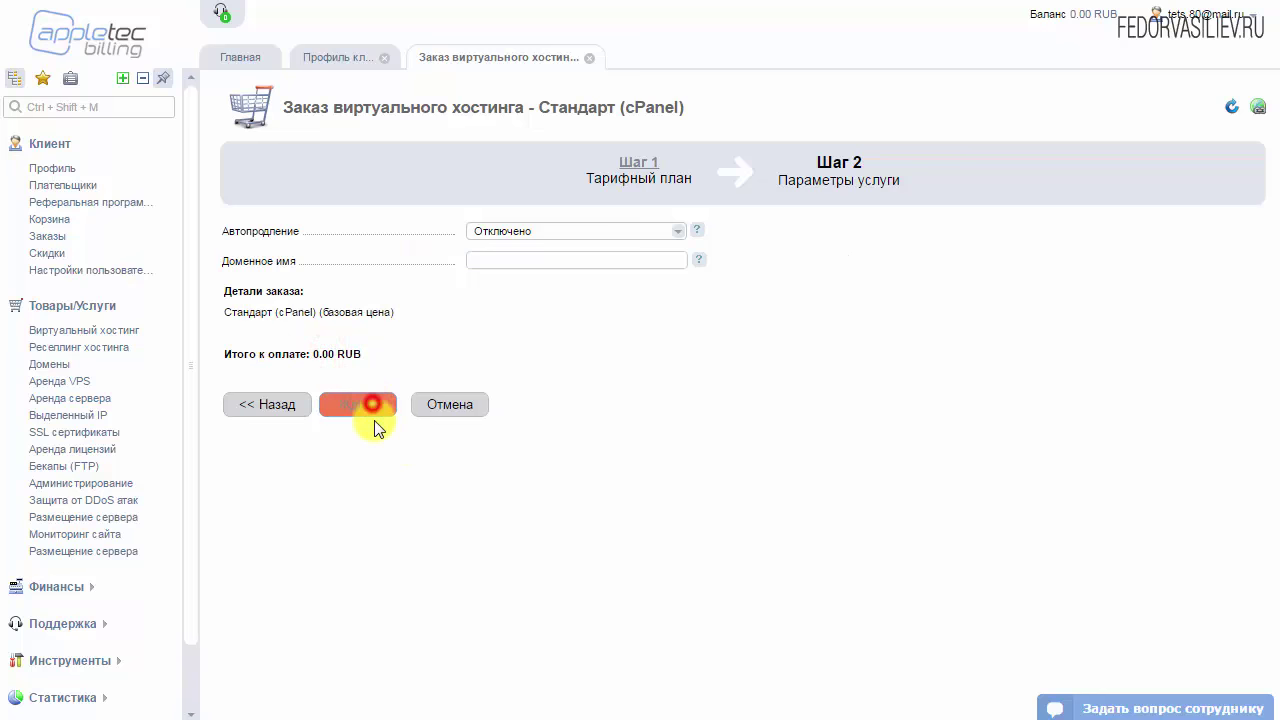
{"action": "left_click", "coordinate": [1168, 216]}
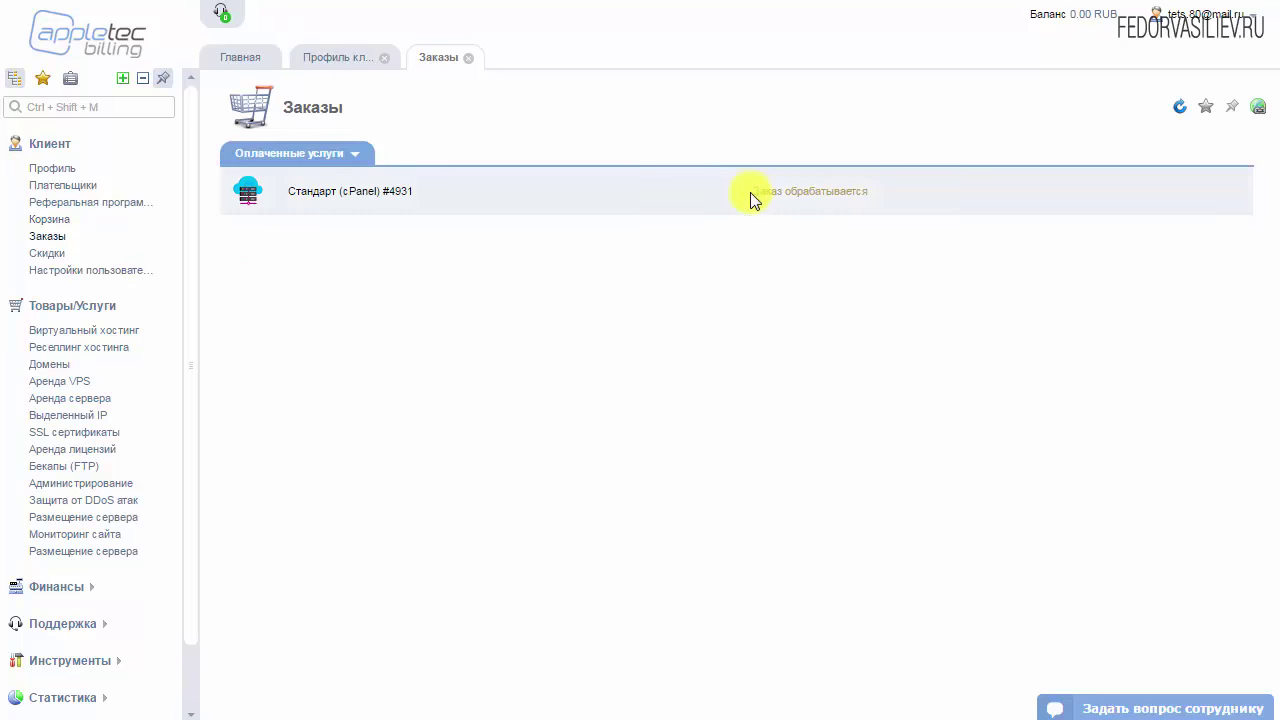
Check the processing status of the Стандарт (cPanel) order and open its instructions once the service is ready
{"action": "left_click_drag", "start_coordinate": [760, 189], "coordinate": [877, 191]}
{"action": "left_click", "coordinate": [886, 268]}
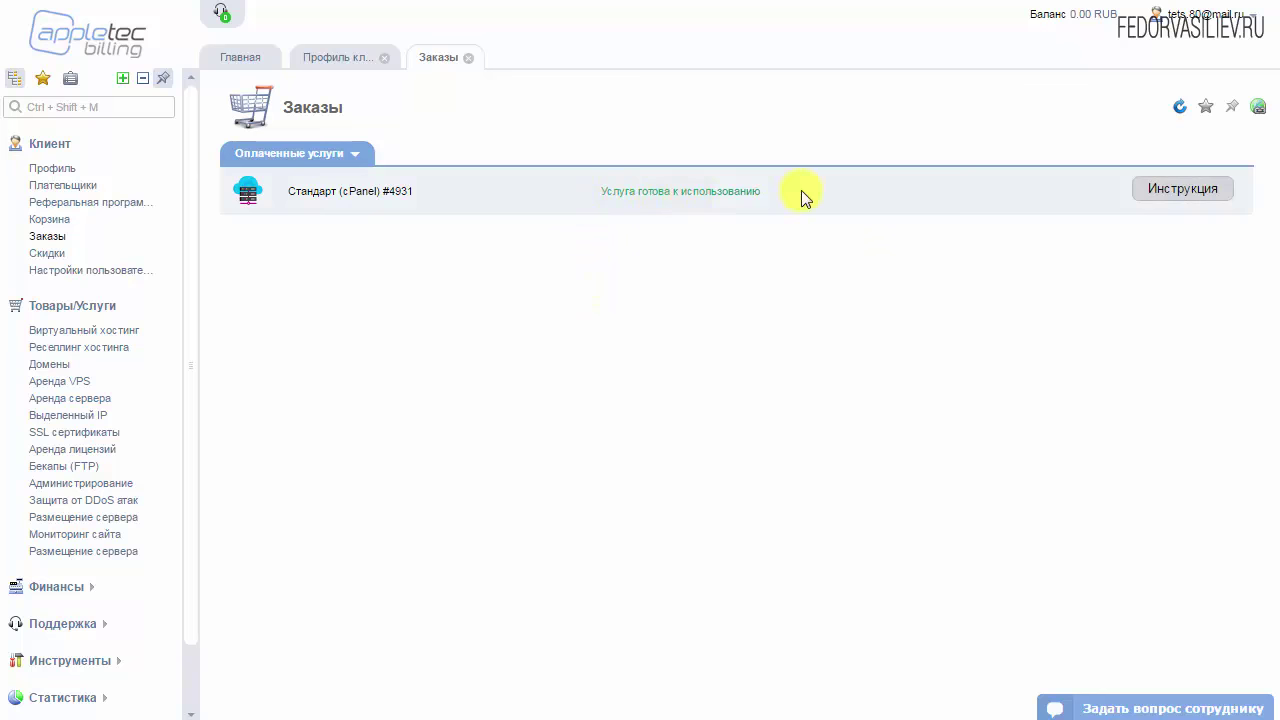
{"action": "left_click", "coordinate": [1188, 188]}
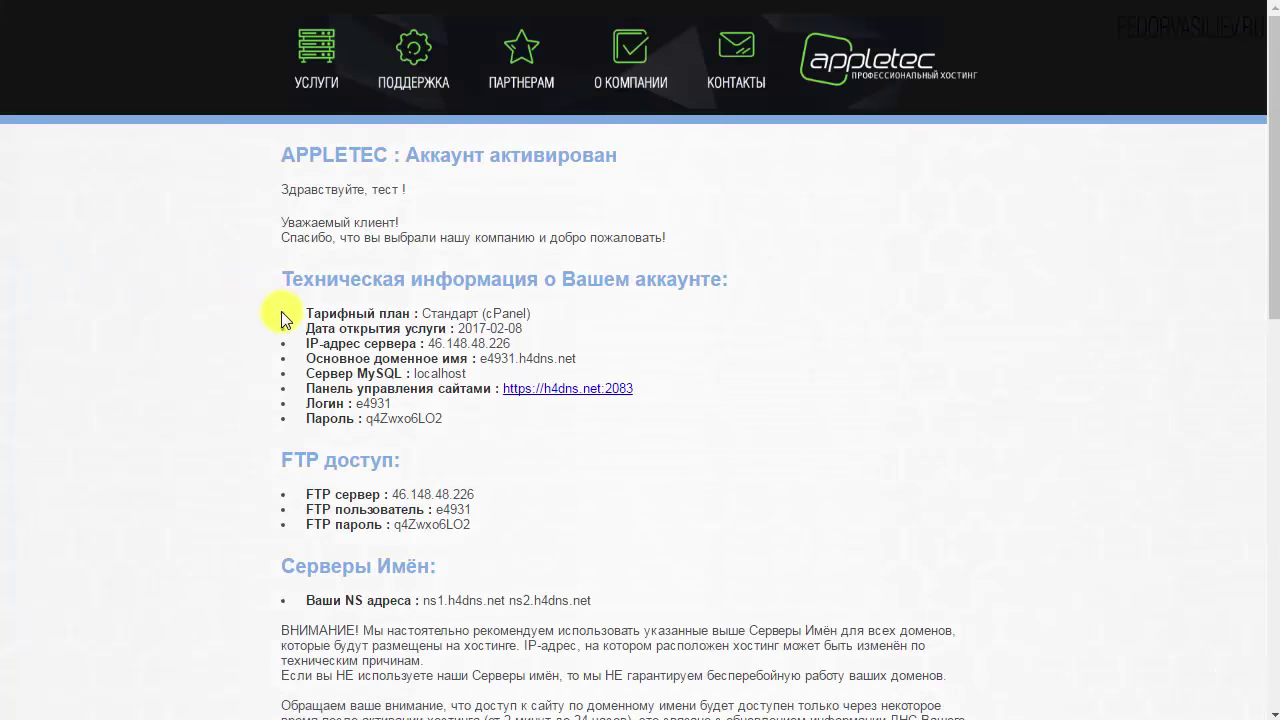
Examine the activated account's technical information, especially the main domain name and the FTP access section
{"action": "left_click_drag", "start_coordinate": [288, 316], "coordinate": [475, 430]}
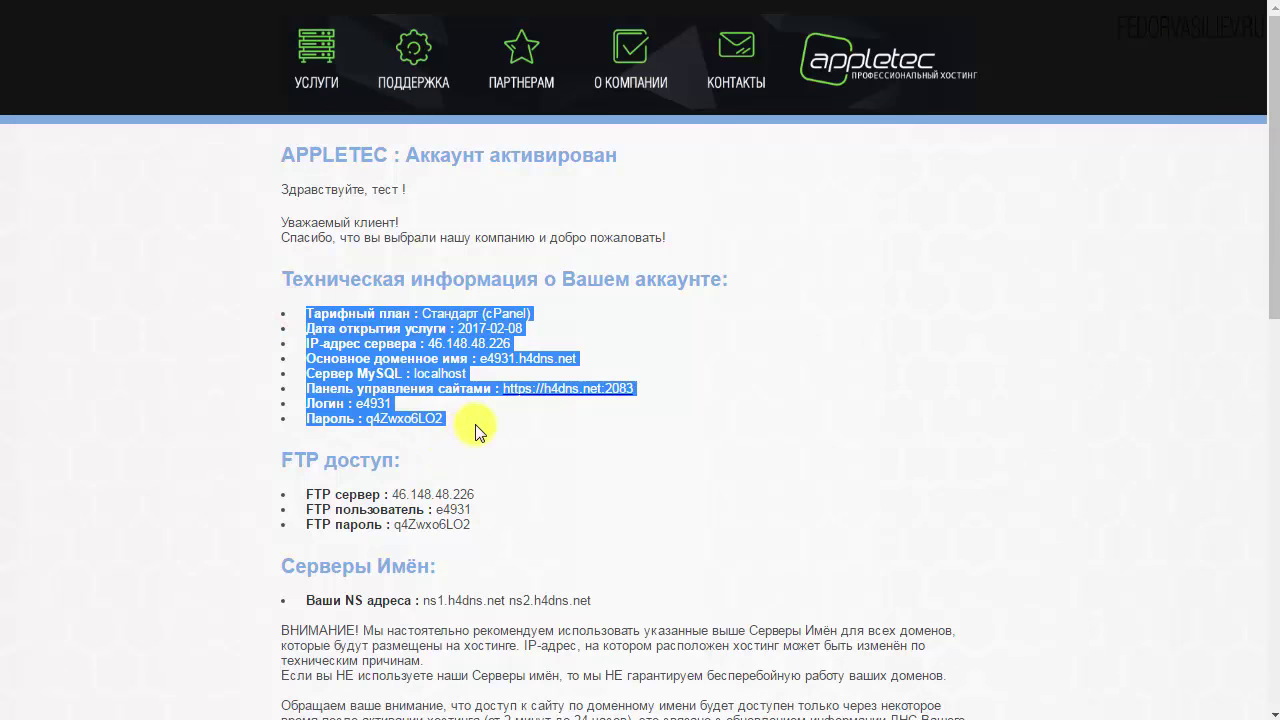
{"action": "left_click", "coordinate": [475, 428]}
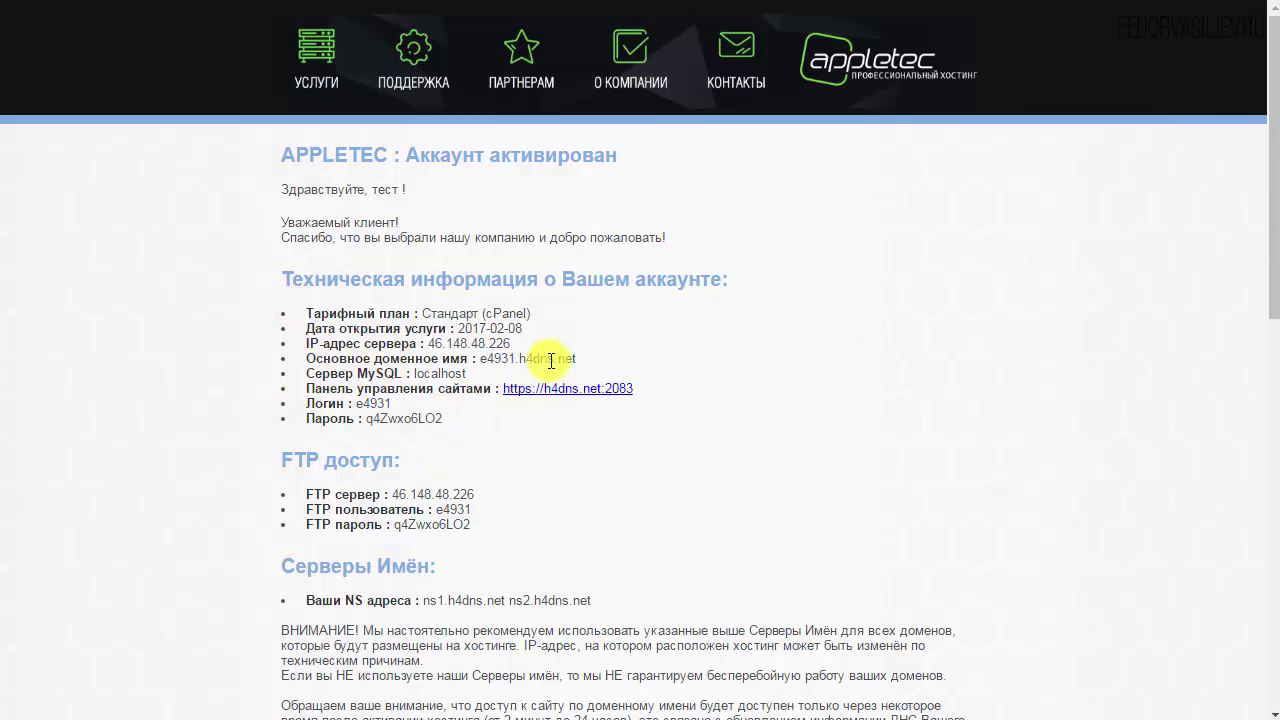
{"action": "left_click_drag", "start_coordinate": [584, 358], "coordinate": [478, 359]}
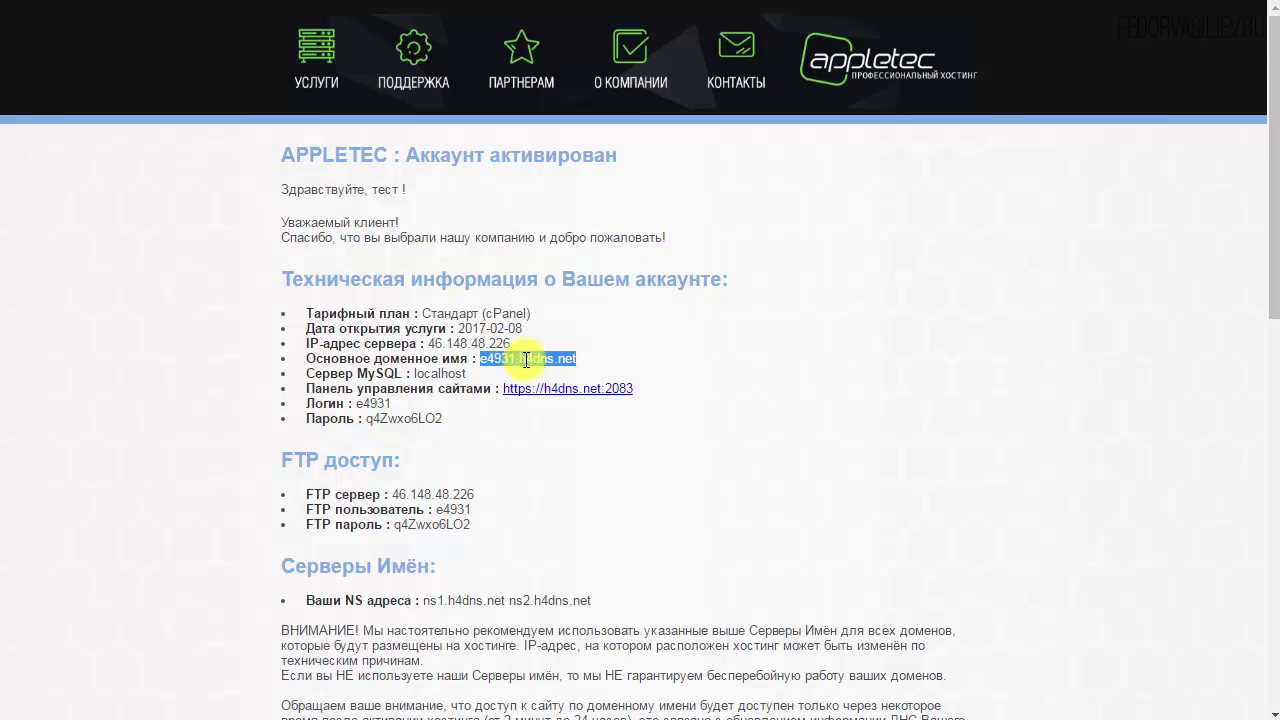
{"action": "left_click", "coordinate": [526, 359]}
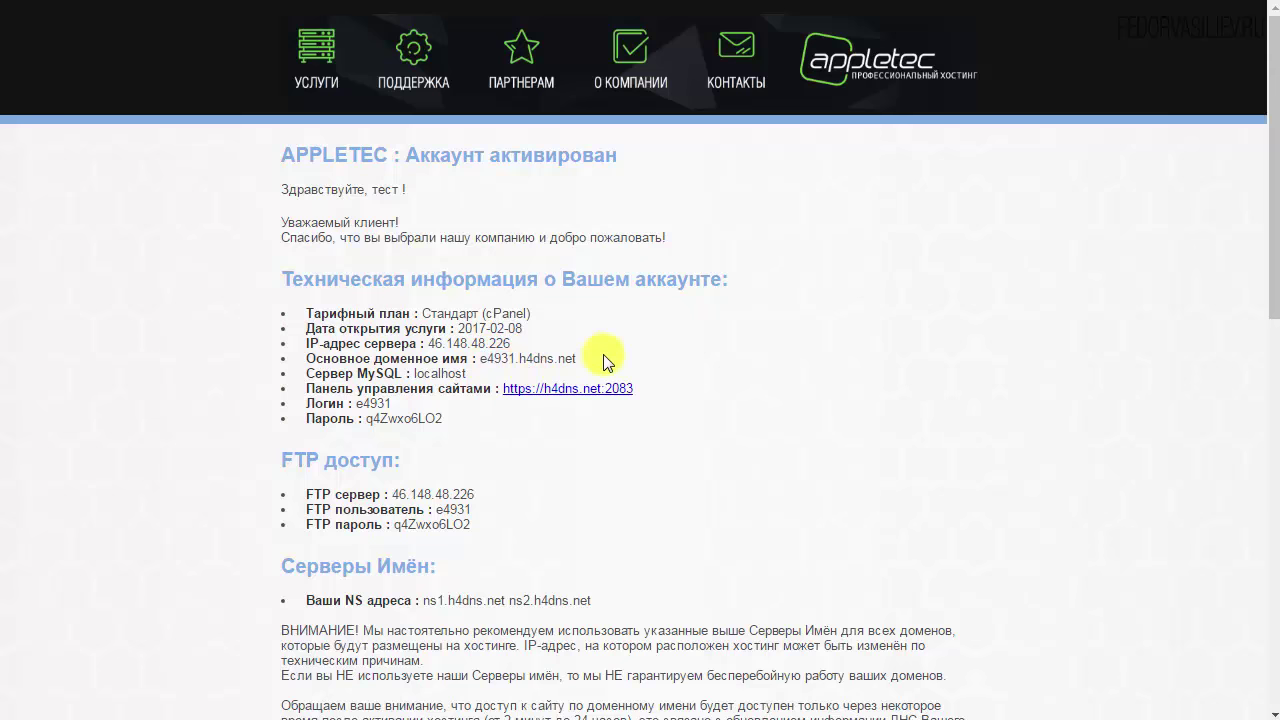
{"action": "left_click_drag", "start_coordinate": [577, 355], "coordinate": [488, 359]}
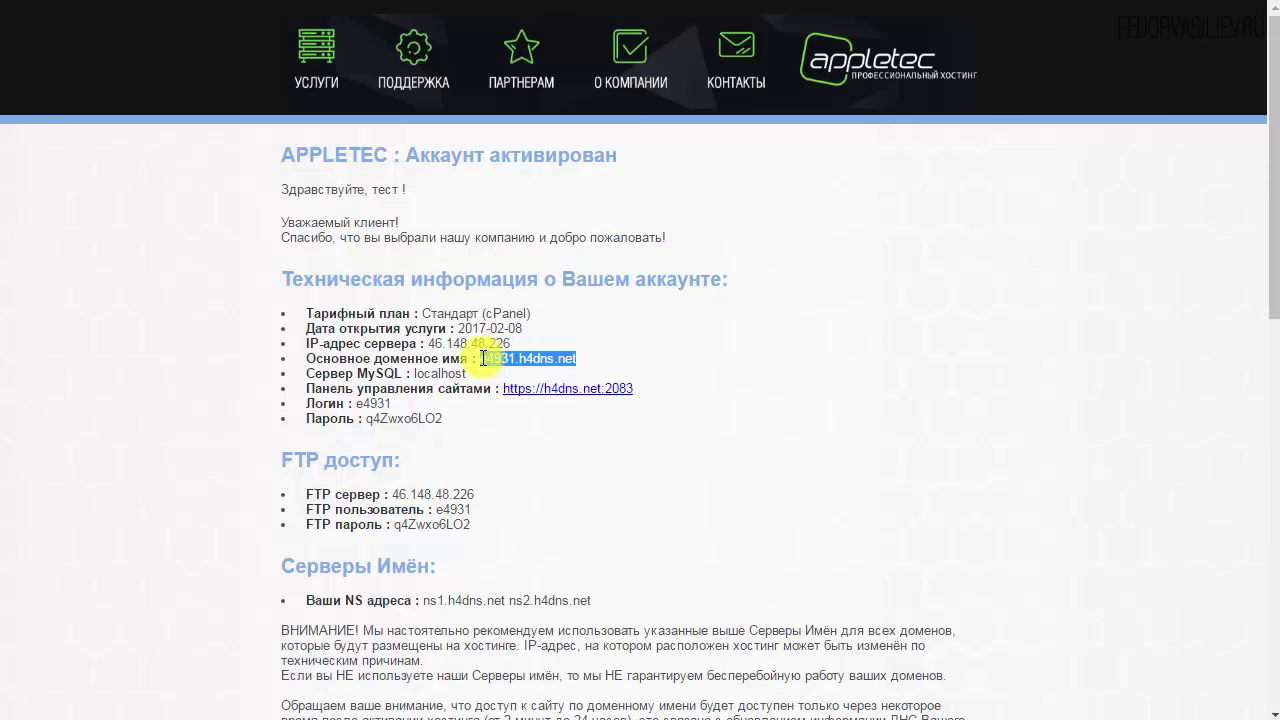
{"action": "left_click", "coordinate": [485, 359]}
{"action": "left_click_drag", "start_coordinate": [586, 357], "coordinate": [489, 355]}
{"action": "mouse_move", "coordinate": [276, 460]}
{"action": "left_mouse_down"}
{"action": "mouse_move", "coordinate": [391, 466]}
{"action": "mouse_move", "coordinate": [289, 460]}
{"action": "left_mouse_up"}
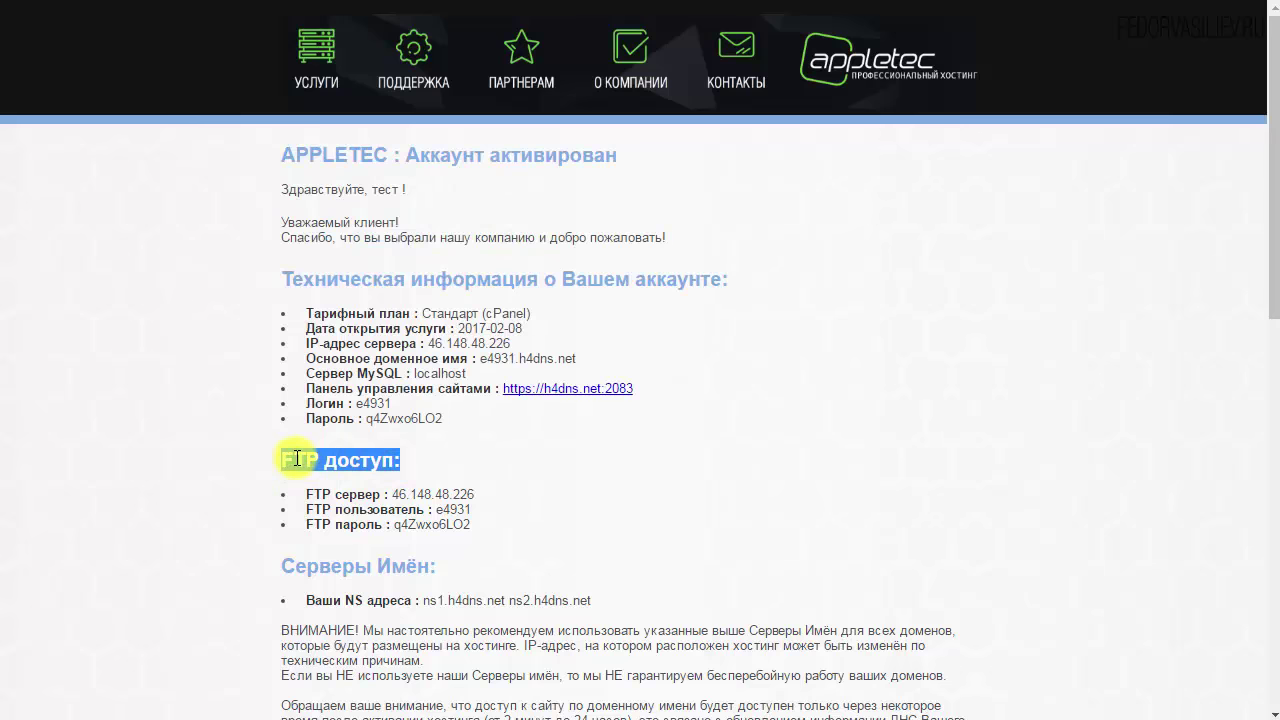
{"action": "left_click", "coordinate": [297, 458]}
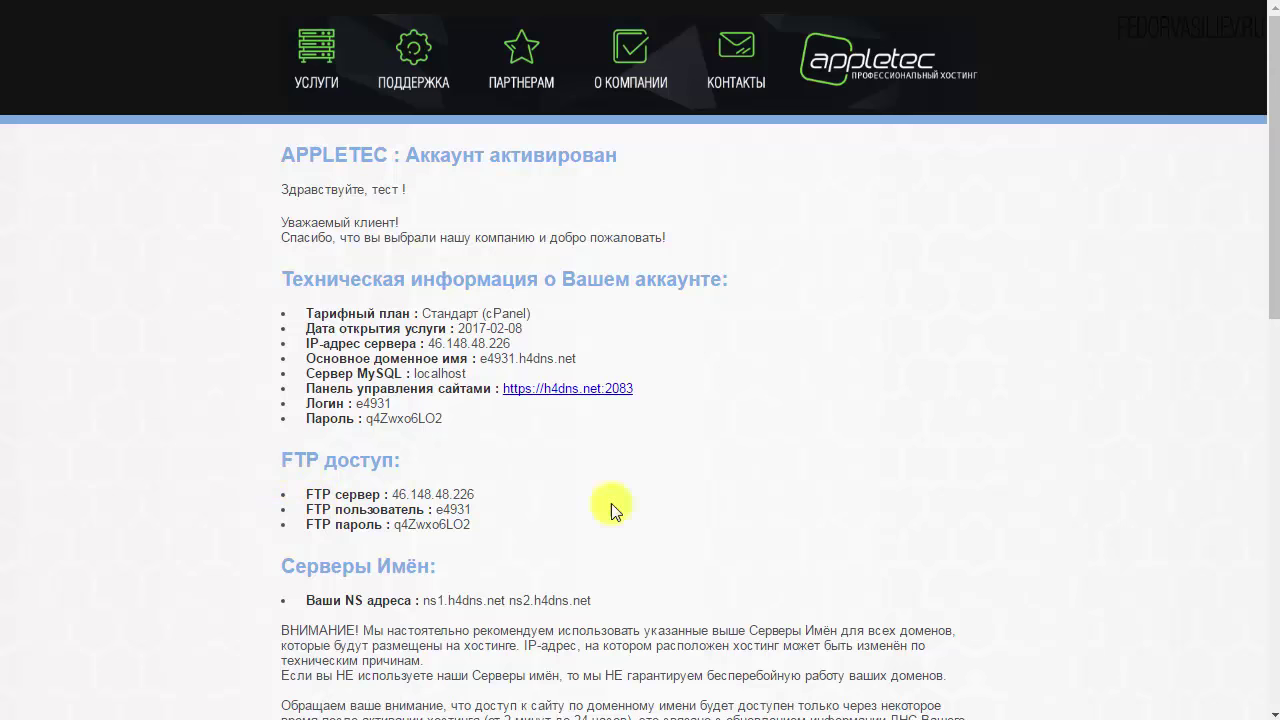
{"action": "left_click_drag", "start_coordinate": [578, 358], "coordinate": [483, 358]}
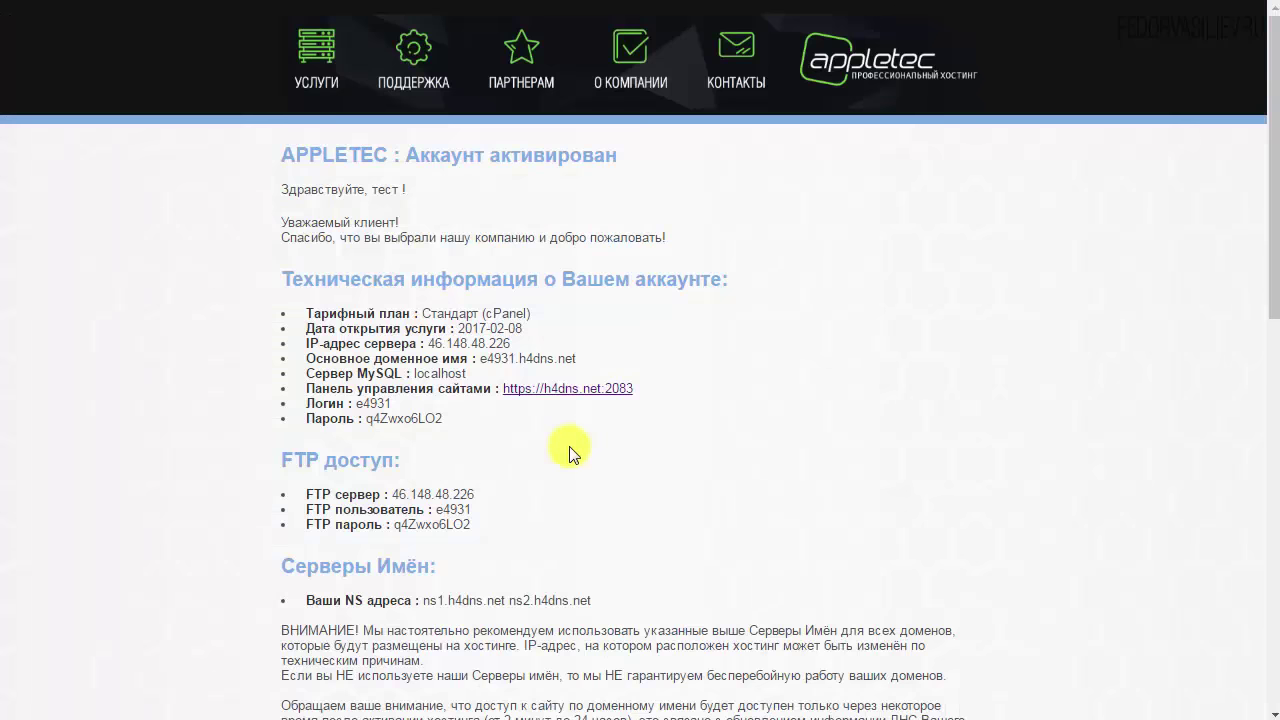
Copy the FTP server address 46.148.48.226 from the FTP access section and switch to Adobe Muse
{"action": "left_click_drag", "start_coordinate": [378, 460], "coordinate": [346, 460]}
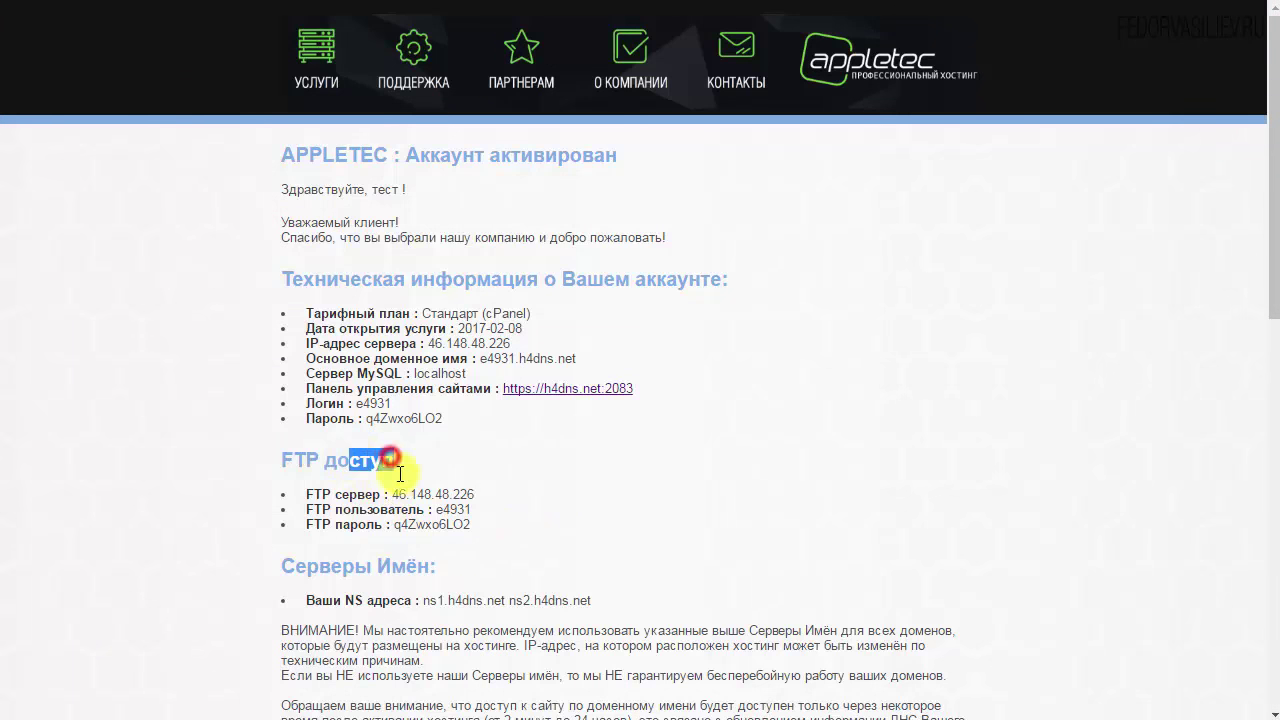
{"action": "left_click", "coordinate": [420, 494]}
{"action": "left_click_drag", "start_coordinate": [476, 494], "coordinate": [396, 494]}
{"action": "right_click", "coordinate": [396, 494]}
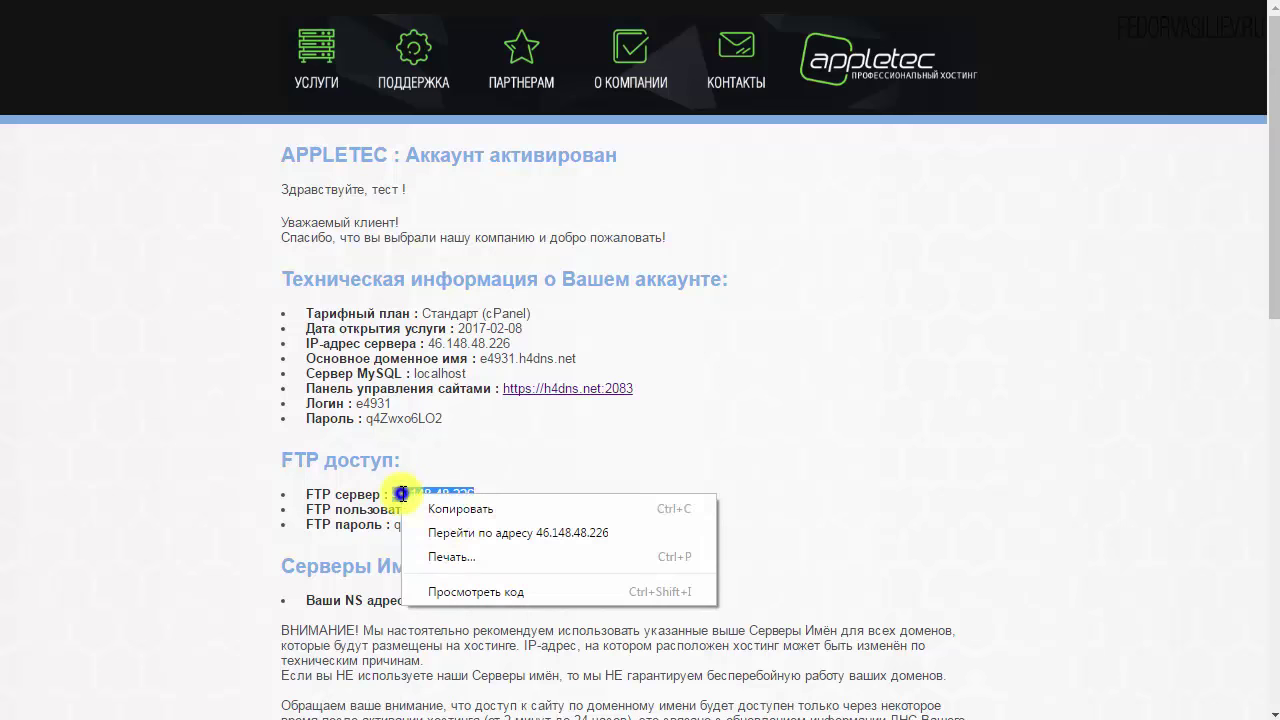
{"action": "left_click", "coordinate": [443, 508]}
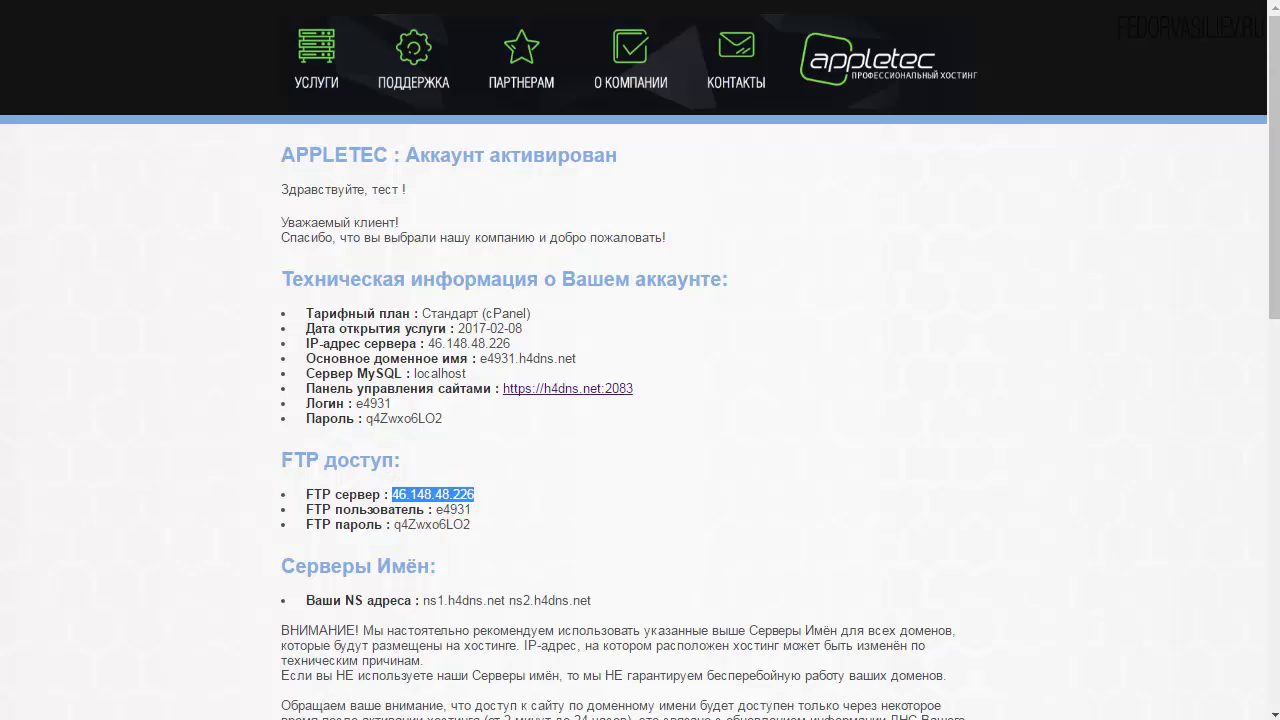
{"action": "key", "text": "alt+Tab"}
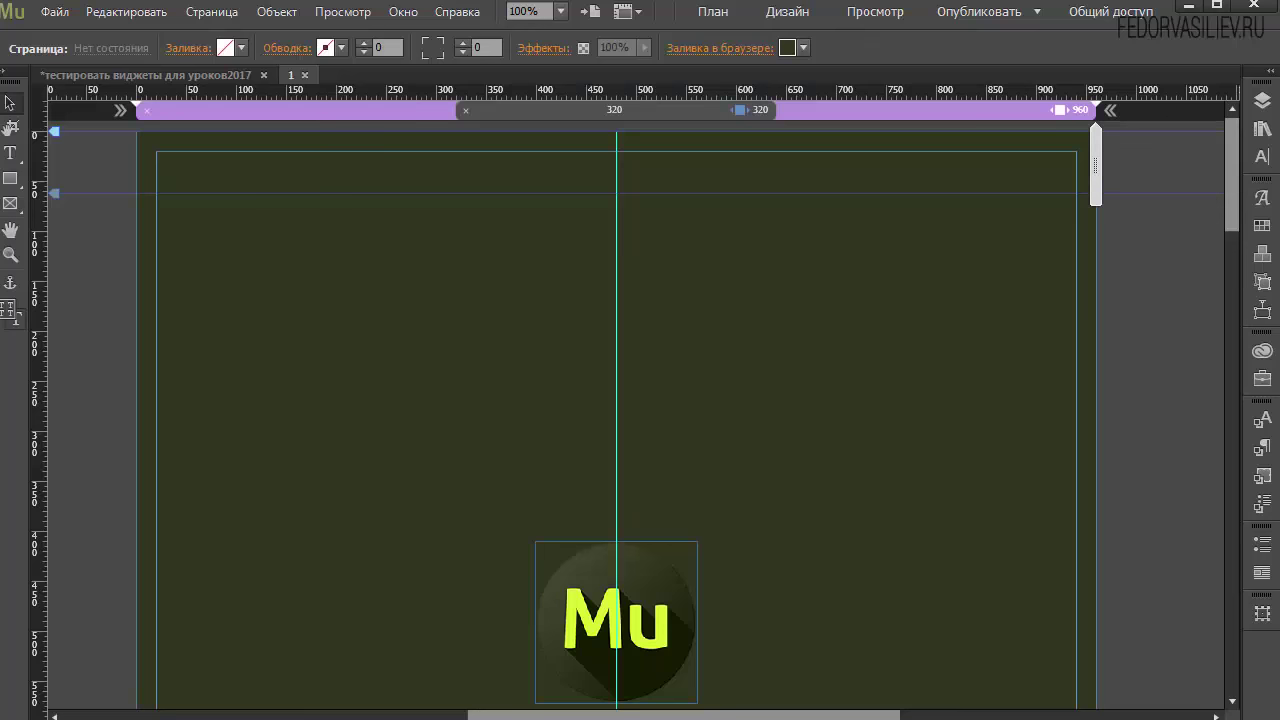
Start the site's FTP upload and set the FTP server to 46.148.48.226
{"action": "left_click", "coordinate": [52, 12]}
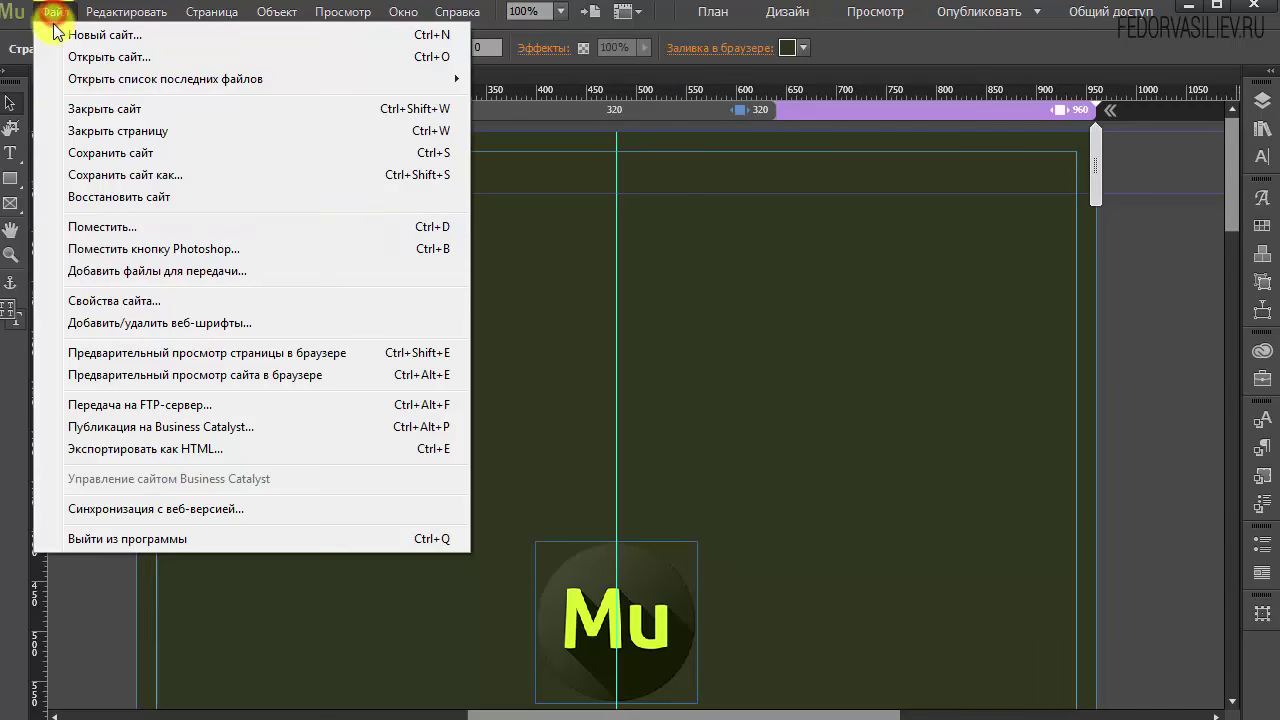
{"action": "left_click", "coordinate": [209, 403]}
{"action": "left_click_drag", "start_coordinate": [620, 330], "coordinate": [518, 331]}
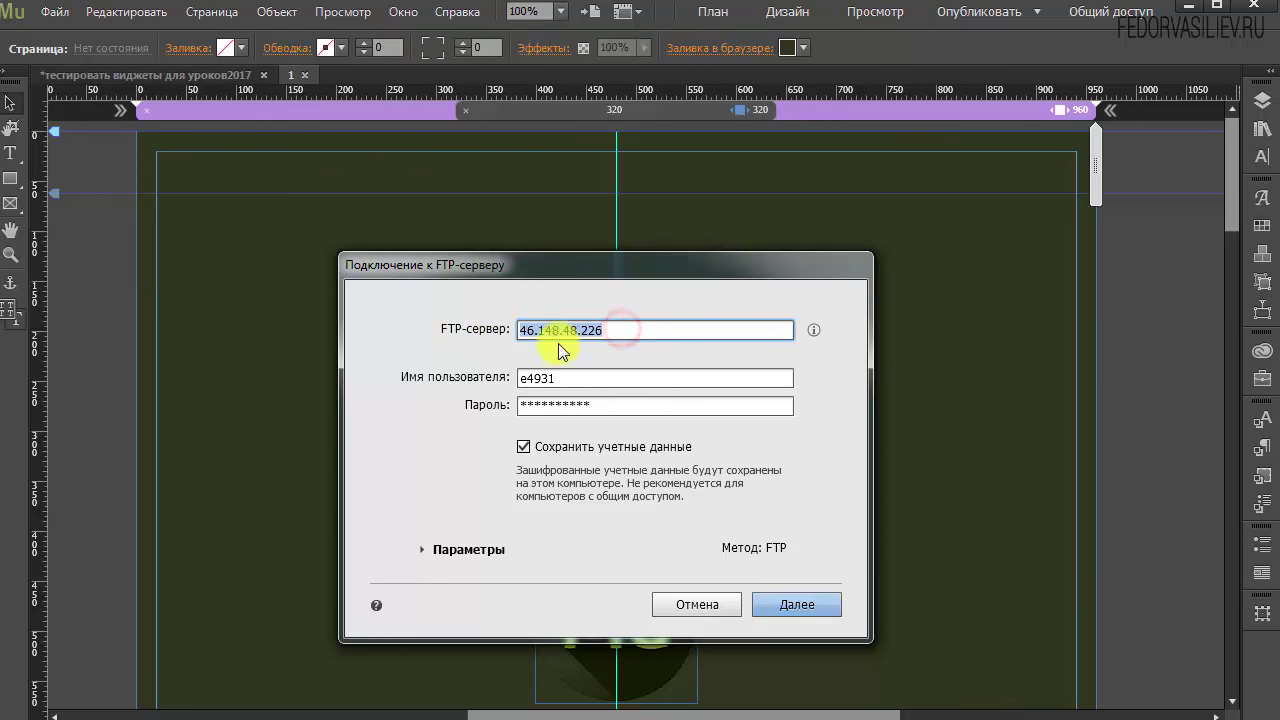
{"action": "right_click", "coordinate": [568, 337]}
{"action": "left_click", "coordinate": [603, 394]}
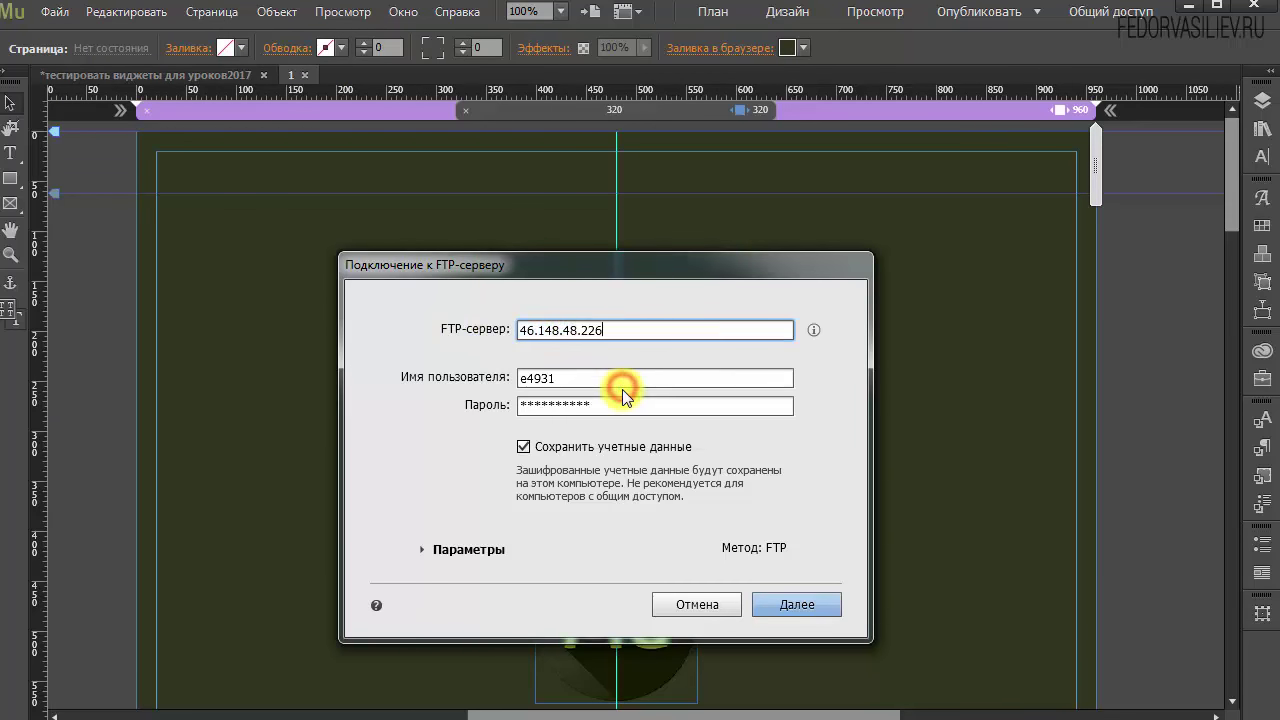
Match the FTP user name to the hosting account details, keep the saved FTP password, and continue to the upload settings
{"action": "key", "text": "alt+Tab"}
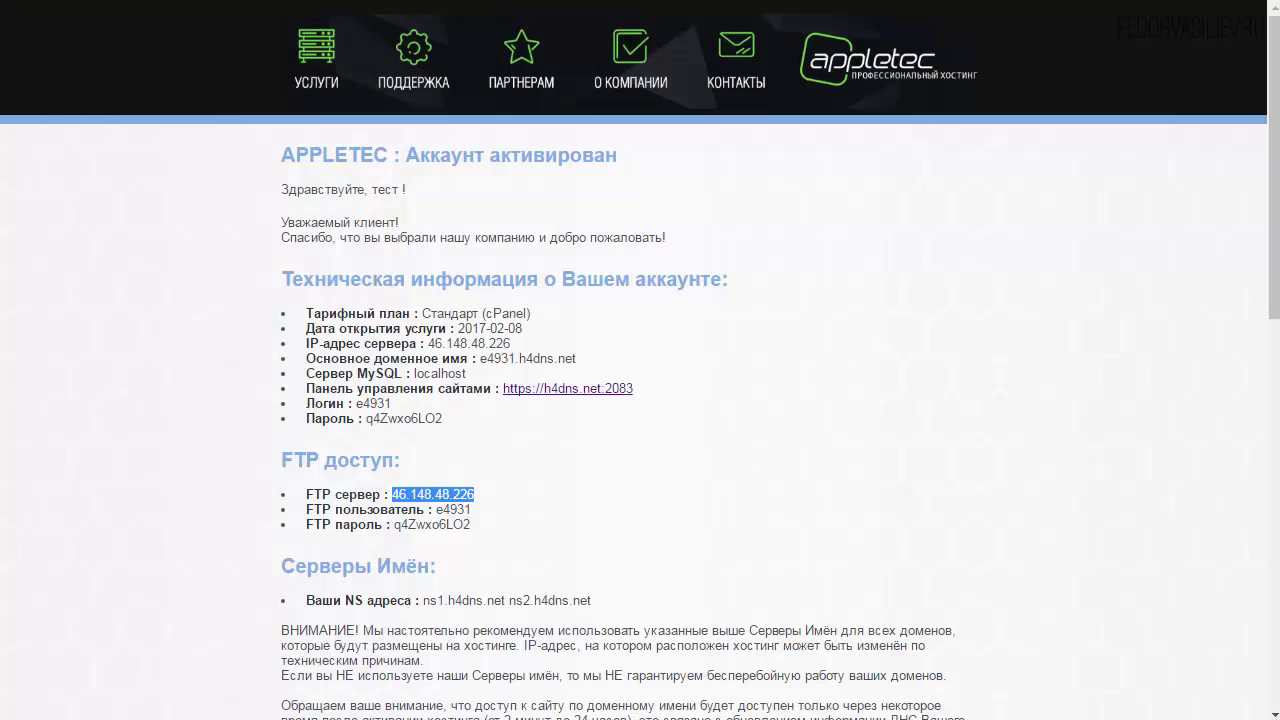
{"action": "left_click_drag", "start_coordinate": [475, 510], "coordinate": [440, 515]}
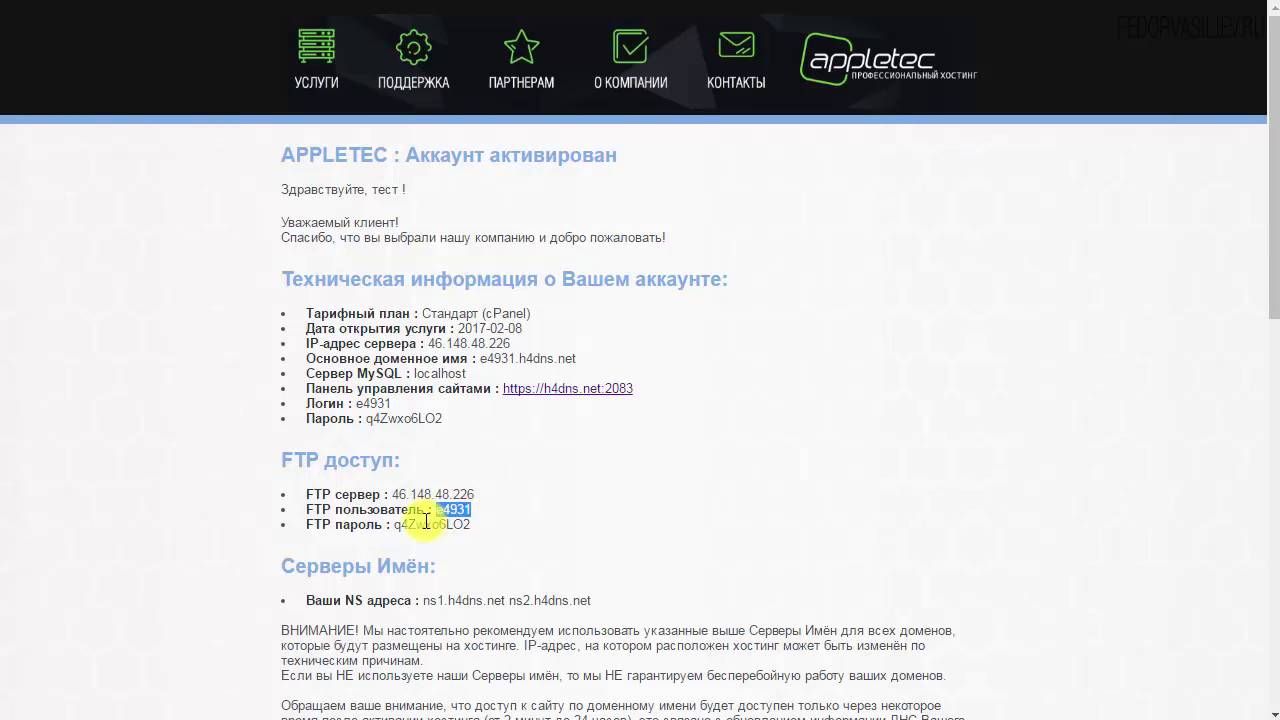
{"action": "key", "text": "alt+Tab"}
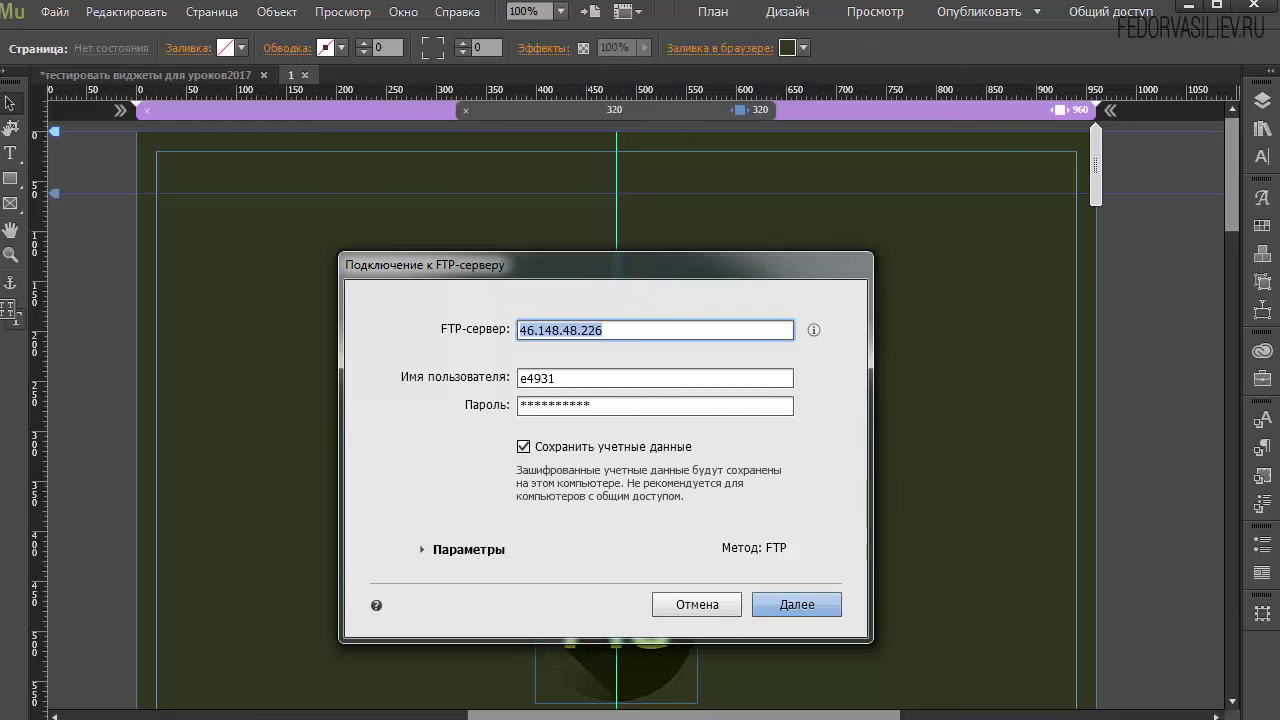
{"action": "double_click", "coordinate": [560, 376]}
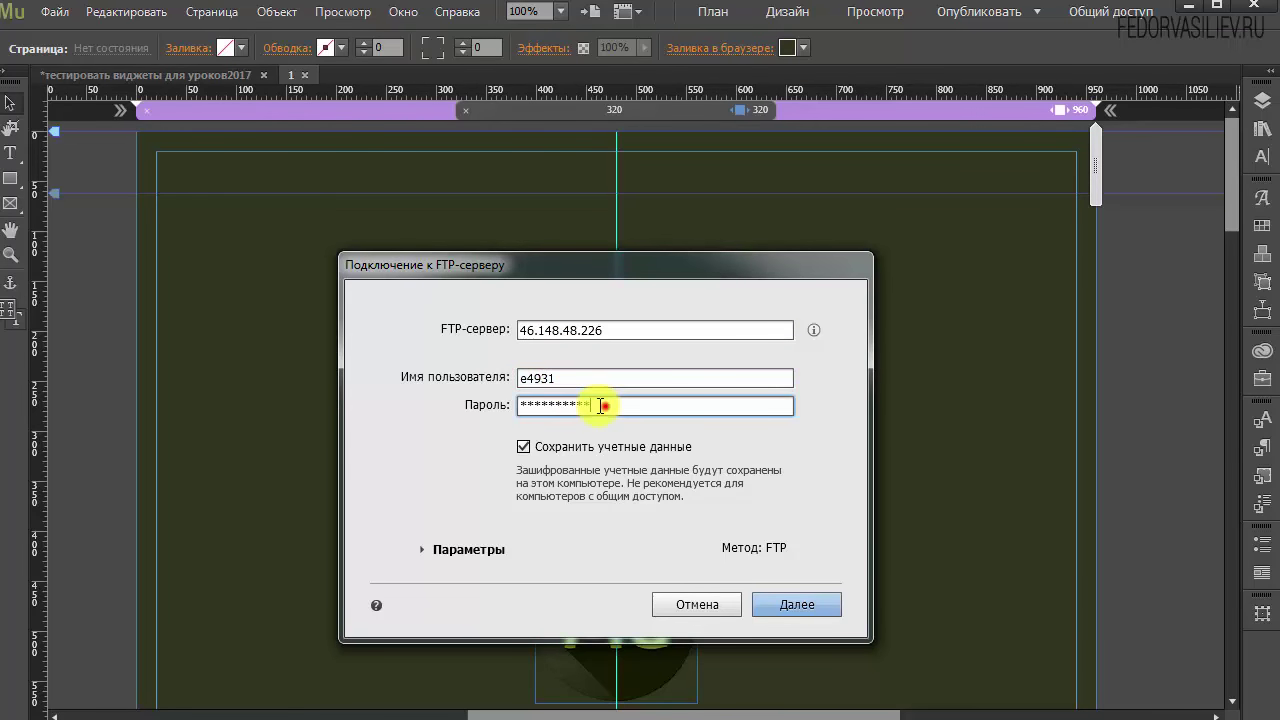
{"action": "double_click", "coordinate": [600, 405]}
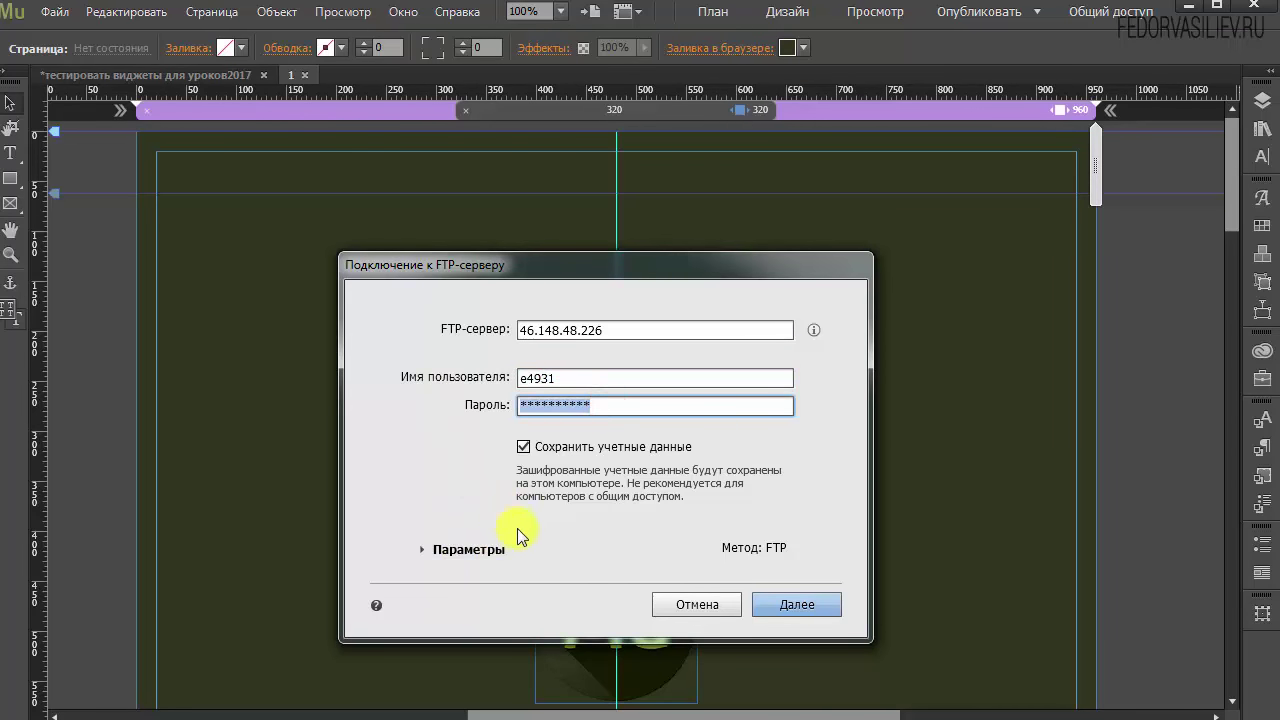
{"action": "left_click", "coordinate": [790, 605]}
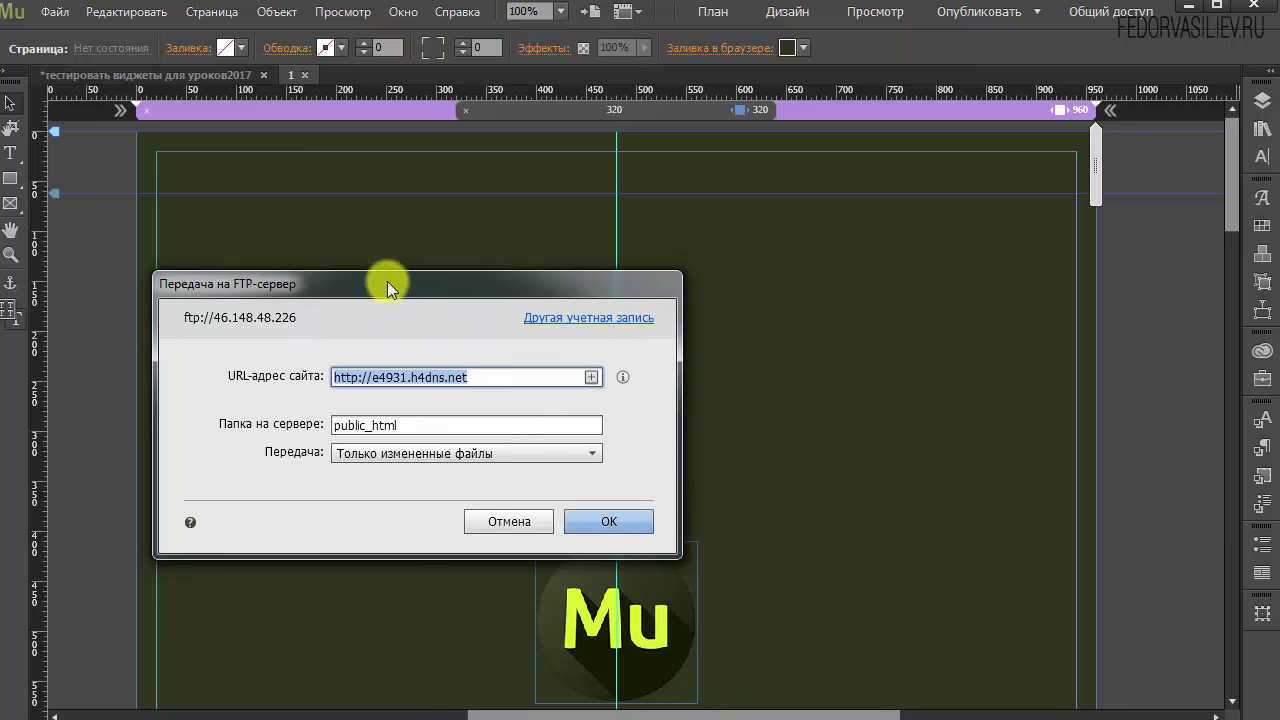
{"action": "left_click_drag", "start_coordinate": [690, 328], "coordinate": [447, 346]}
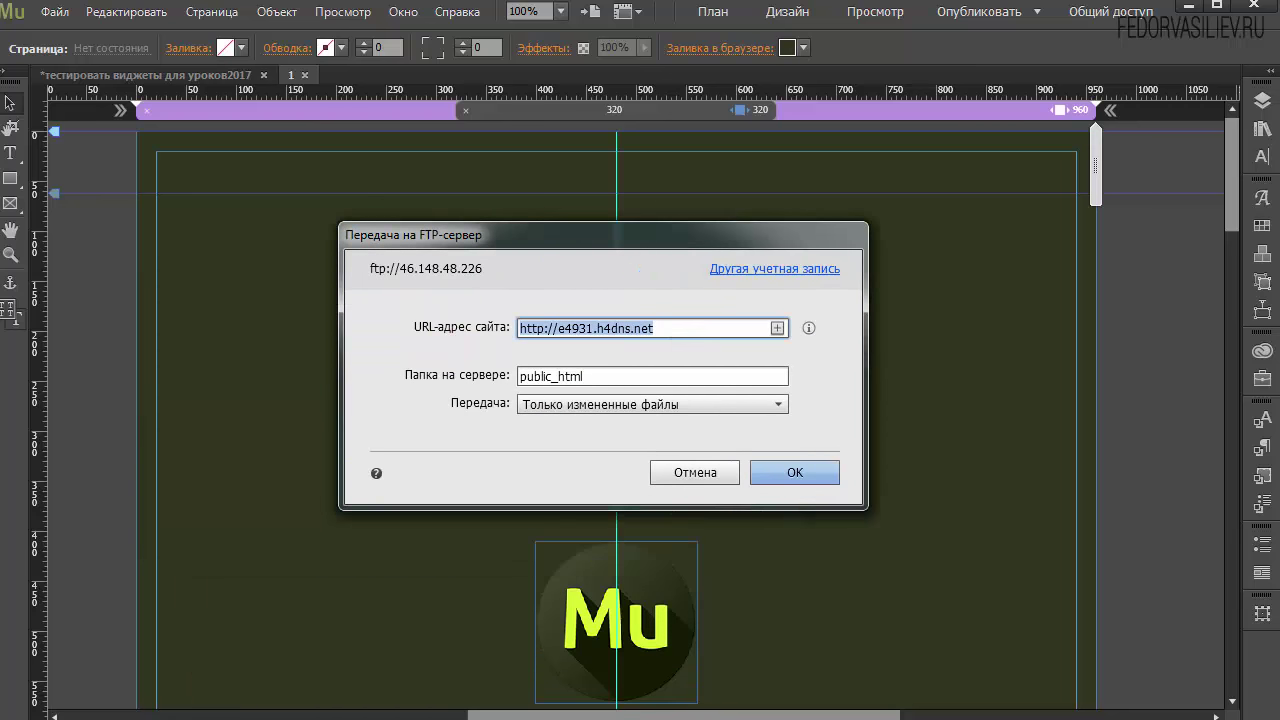
{"action": "key", "text": "alt+Tab"}
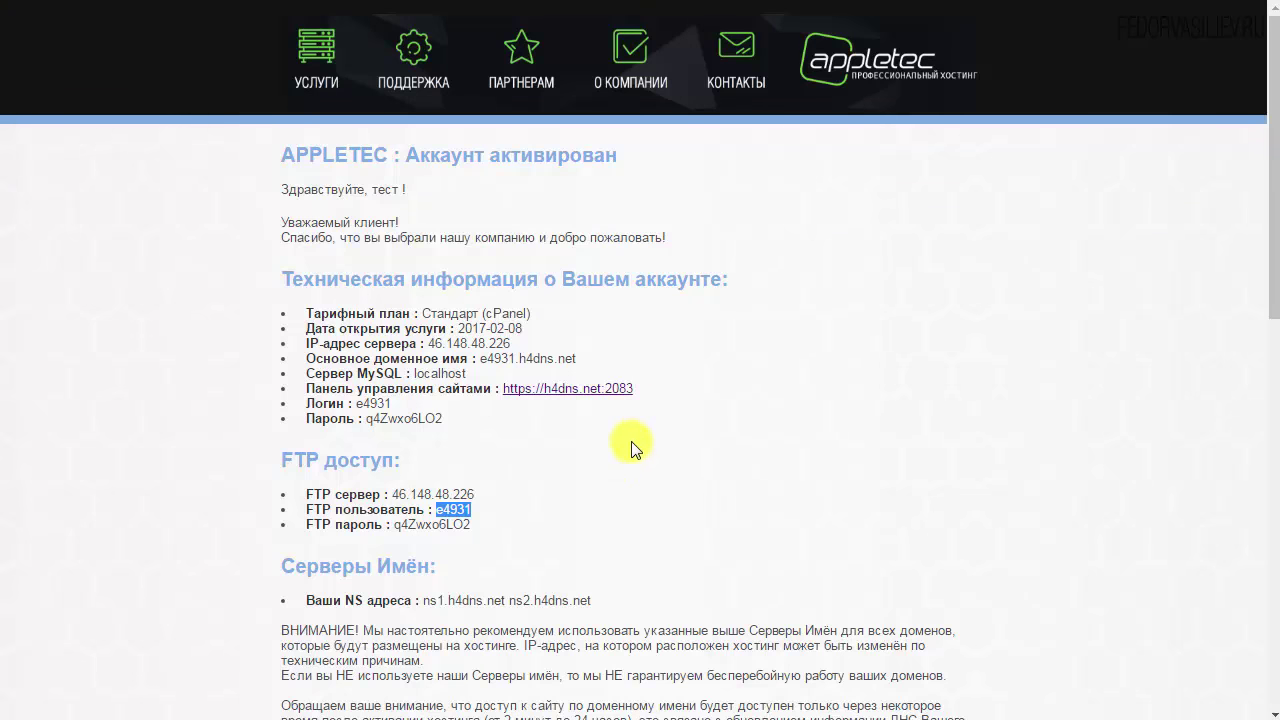
{"action": "left_click_drag", "start_coordinate": [583, 358], "coordinate": [480, 360]}
{"action": "key", "text": "ctrl+c"}
{"action": "key", "text": "alt+Tab"}
{"action": "key", "text": "ctrl+v"}
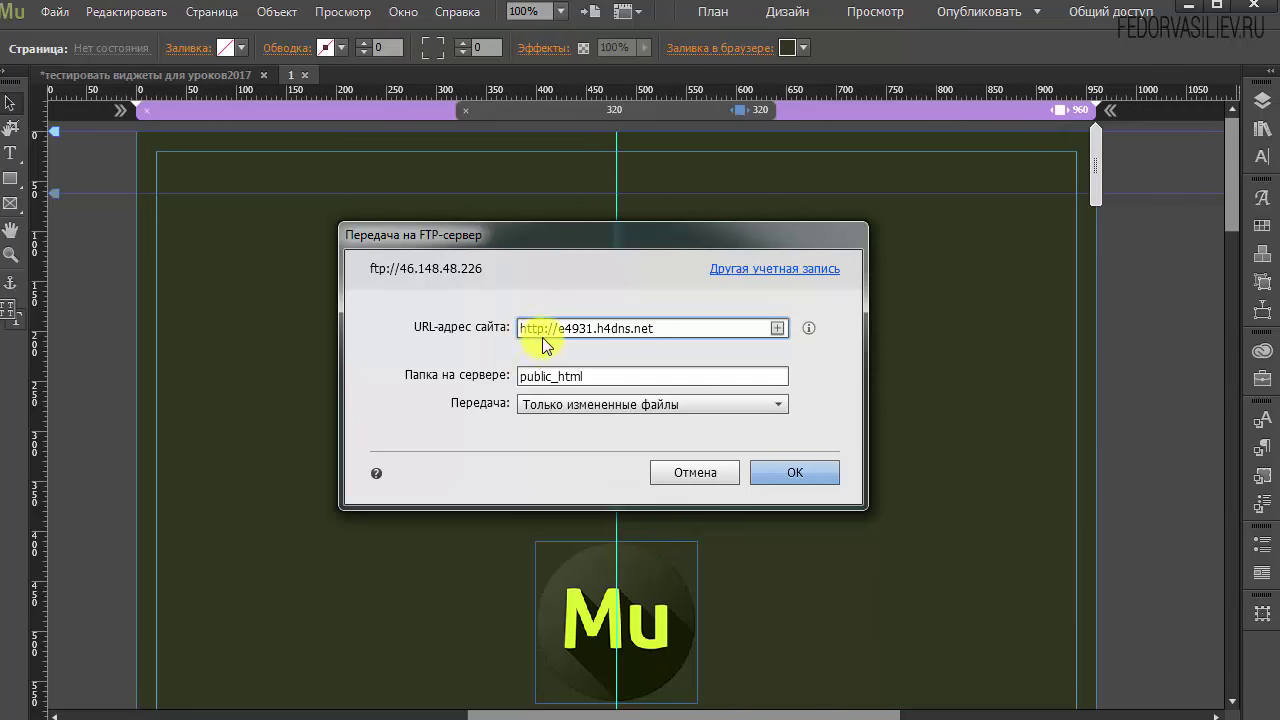
{"action": "left_click", "coordinate": [557, 328]}
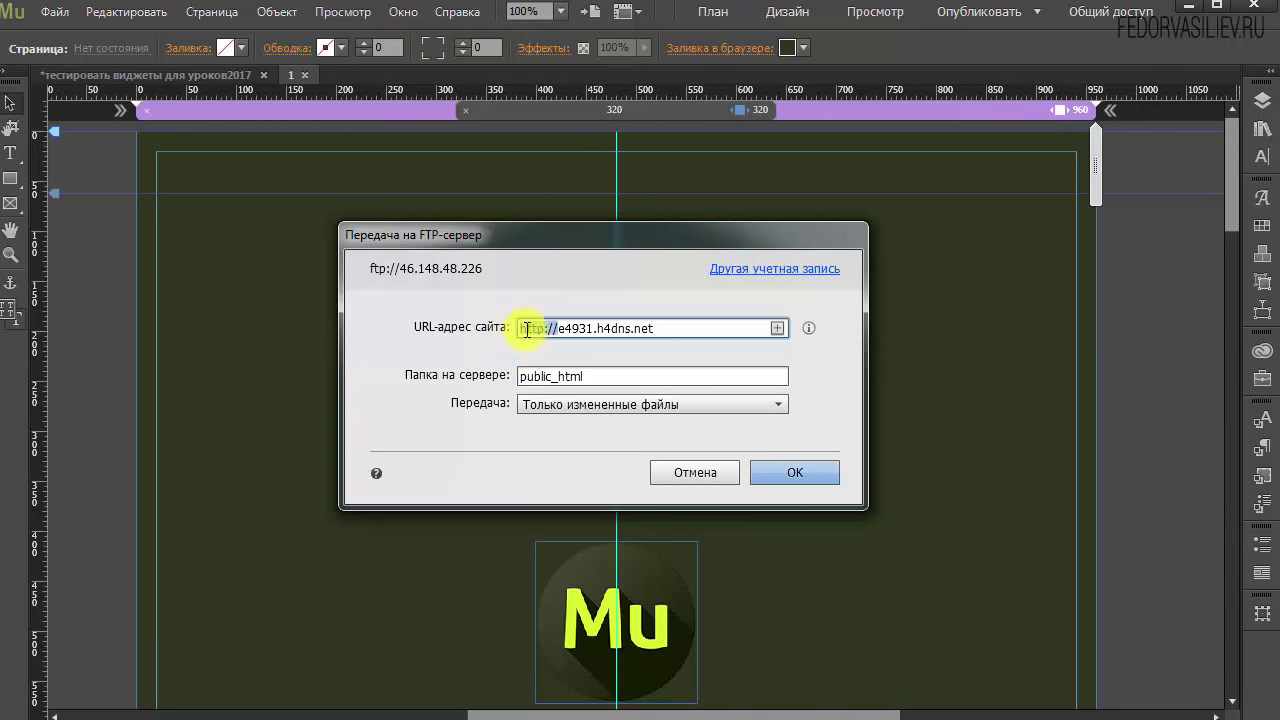
{"action": "left_click", "coordinate": [530, 328]}
{"action": "left_click", "coordinate": [677, 328]}
{"action": "left_click_drag", "start_coordinate": [677, 328], "coordinate": [486, 325]}
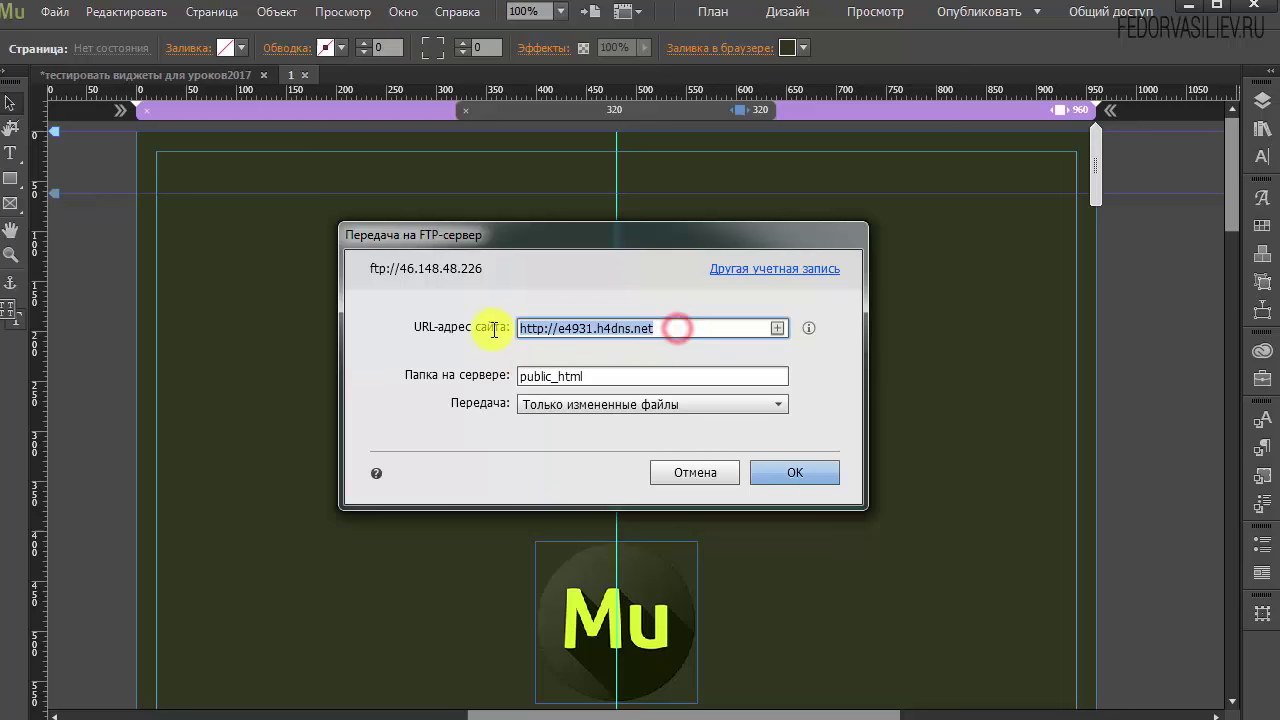
{"action": "left_click", "coordinate": [580, 330]}
{"action": "left_click_drag", "start_coordinate": [563, 326], "coordinate": [663, 326]}
{"action": "left_click", "coordinate": [663, 326]}
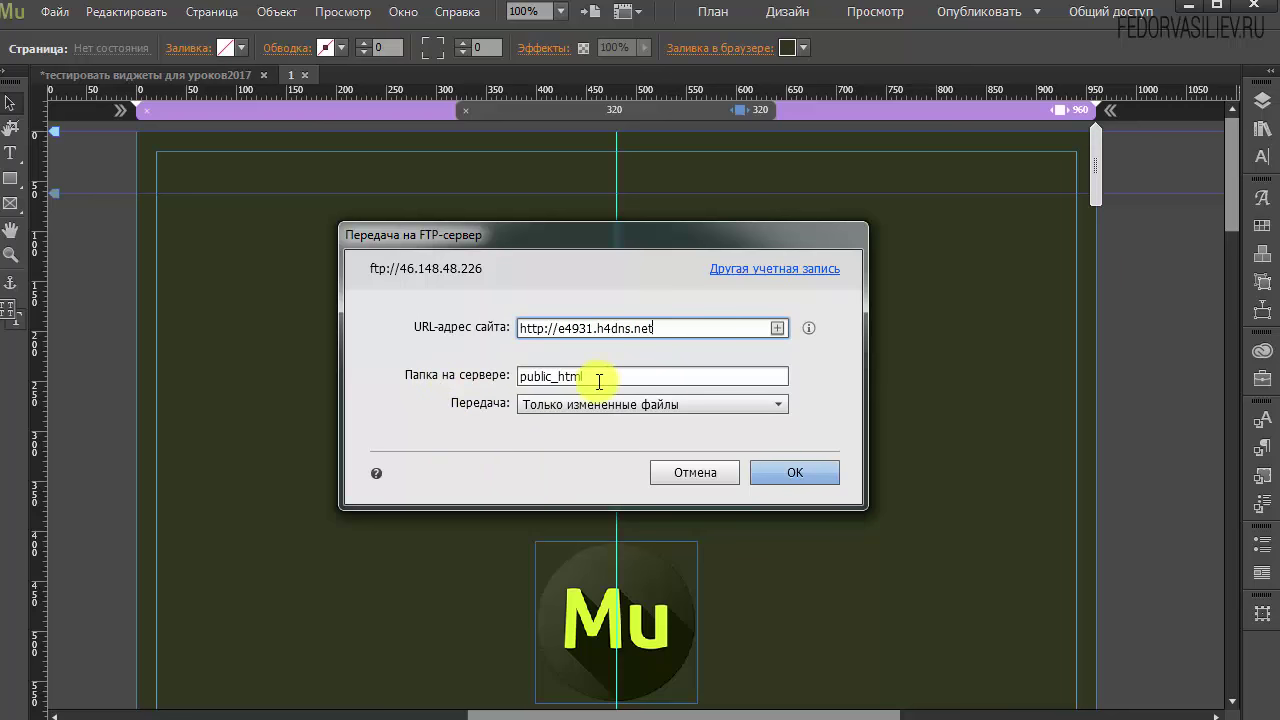
Keep public_html as the server folder, set the transfer to Все файлы, and start the upload
{"action": "left_click_drag", "start_coordinate": [604, 374], "coordinate": [518, 374]}
{"action": "left_click", "coordinate": [540, 442]}
{"action": "left_click", "coordinate": [540, 406]}
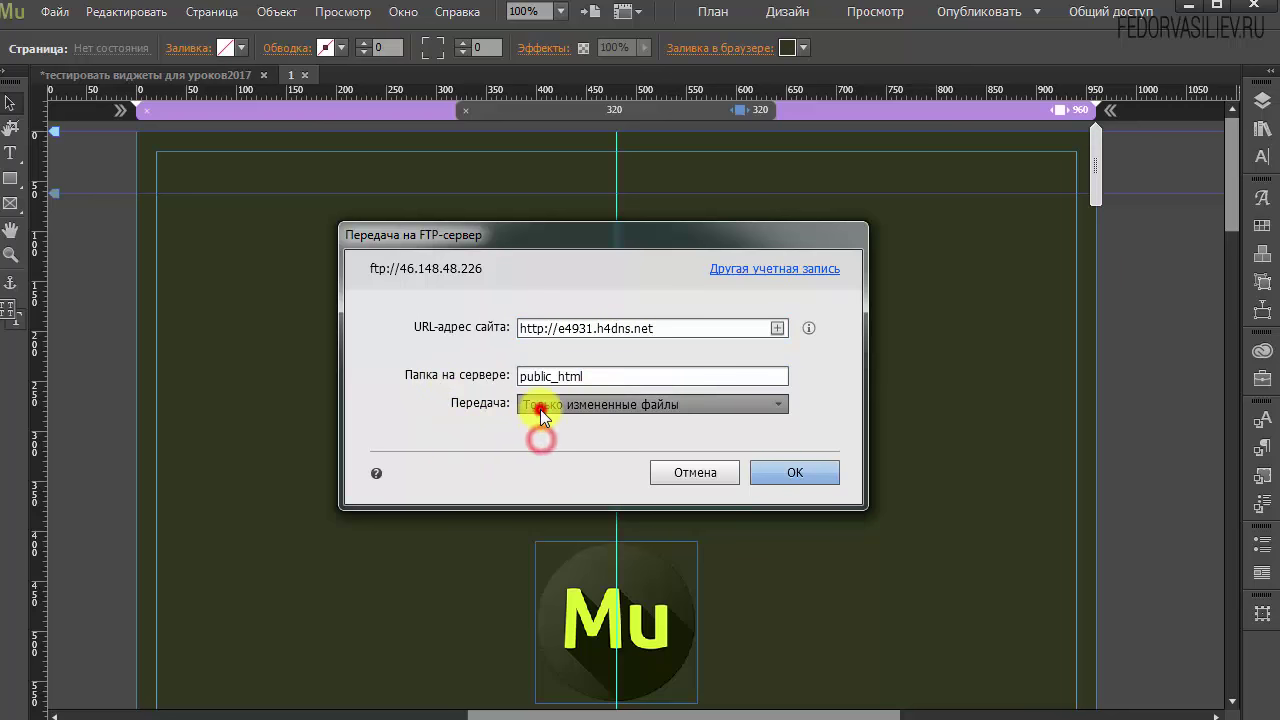
{"action": "left_click", "coordinate": [541, 446]}
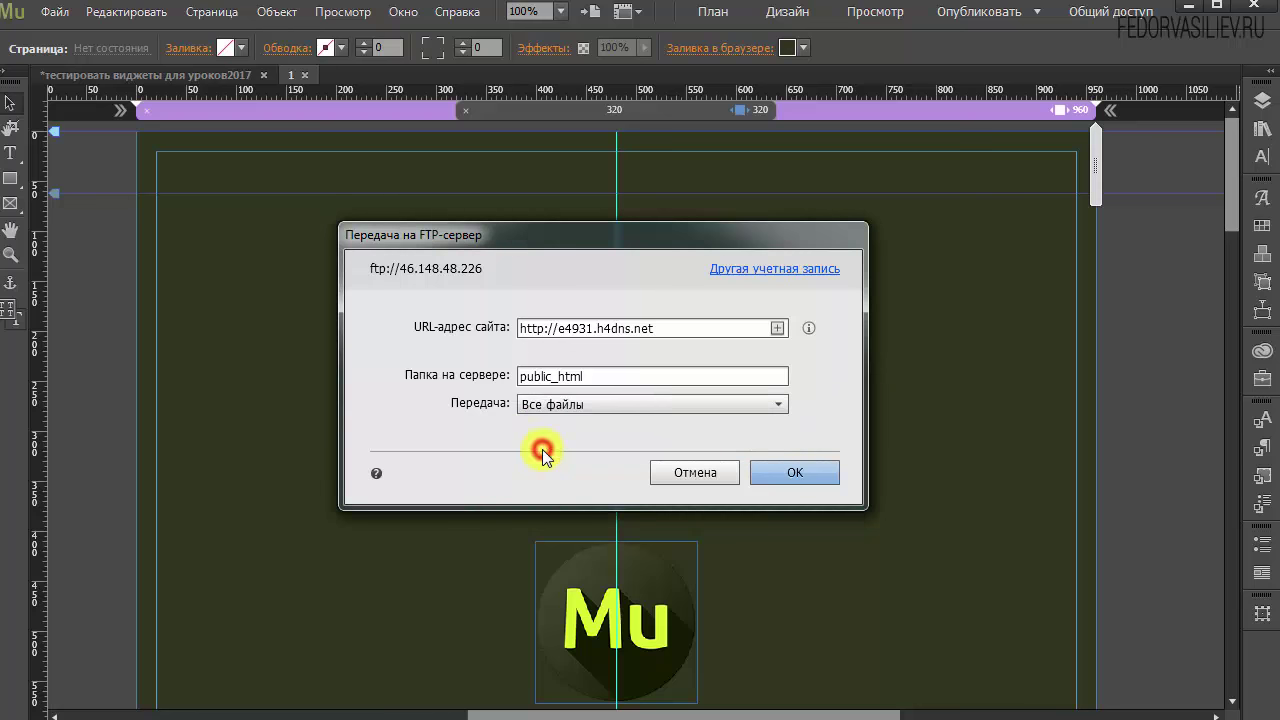
{"action": "left_click", "coordinate": [772, 474]}
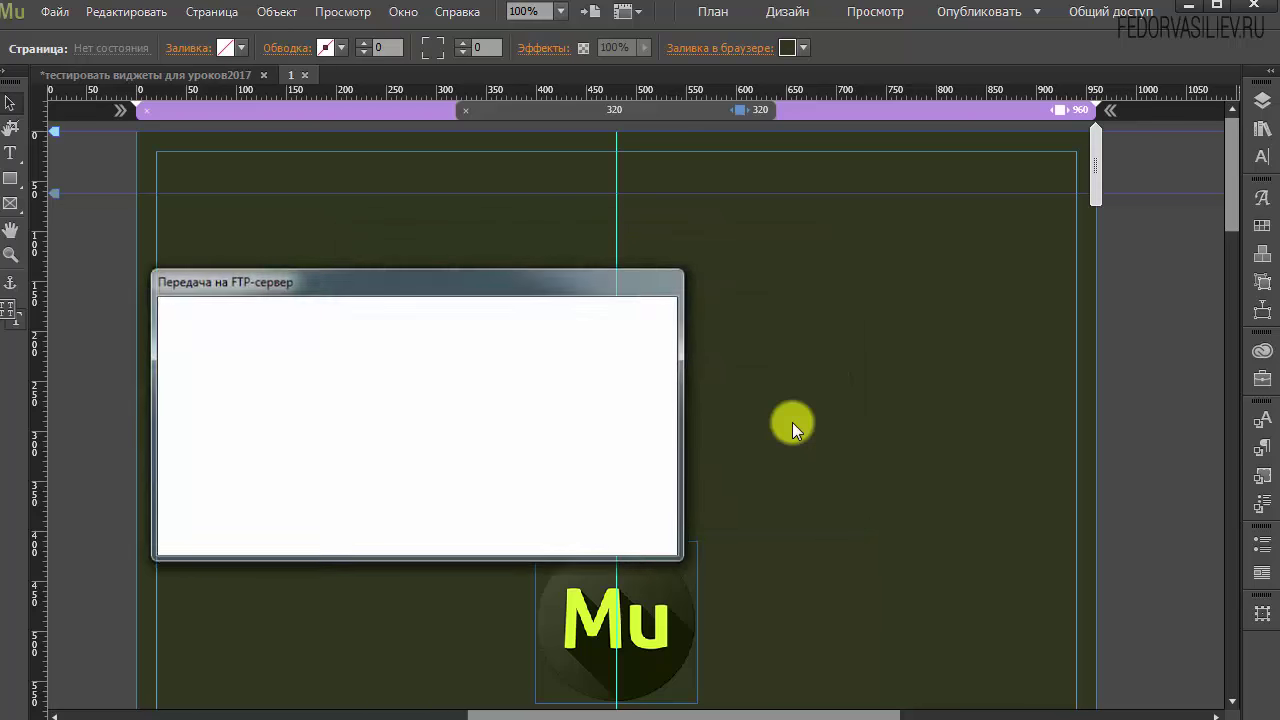